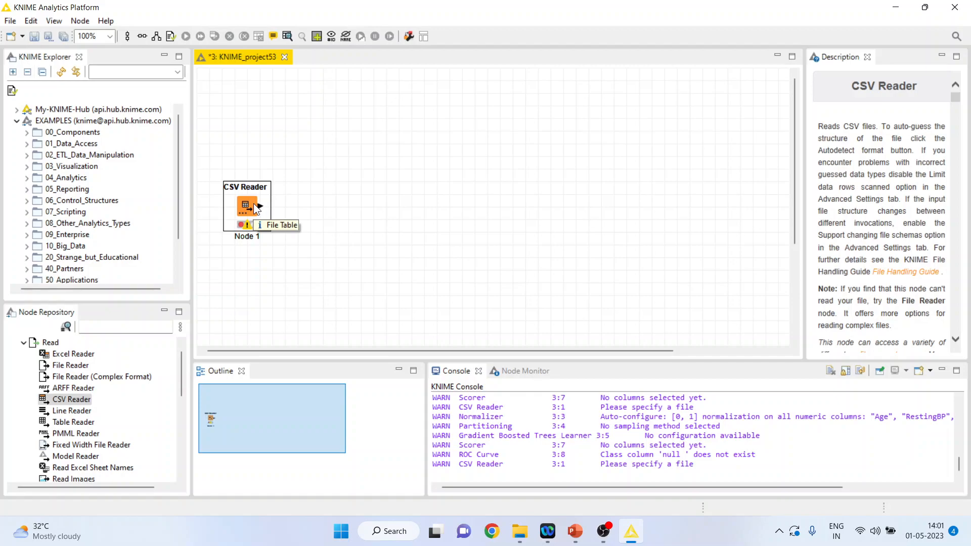
- Configure the CSV Reader to read heart1.csv from the Knime Data folder under Research Methodology, Predictive Analytics on drive D
double_click(247, 205)
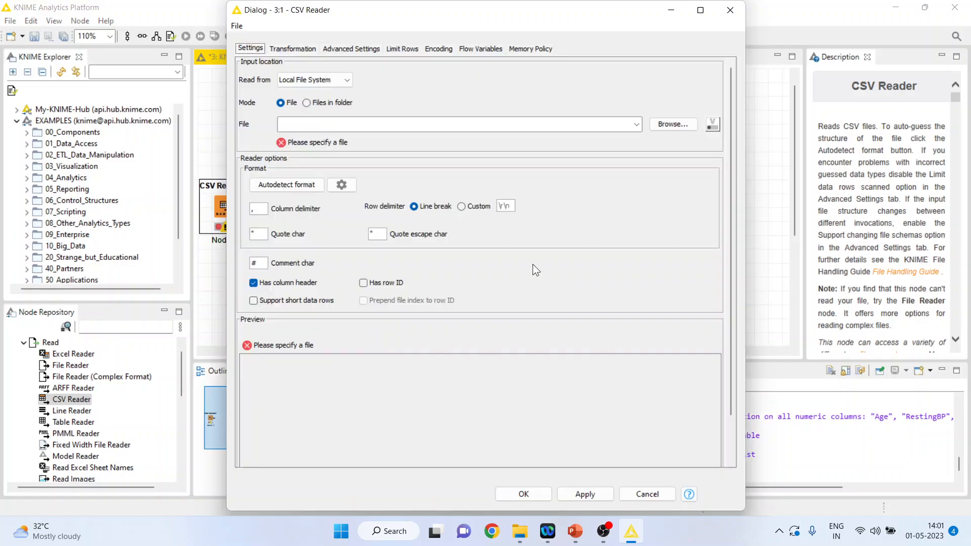
click(666, 124)
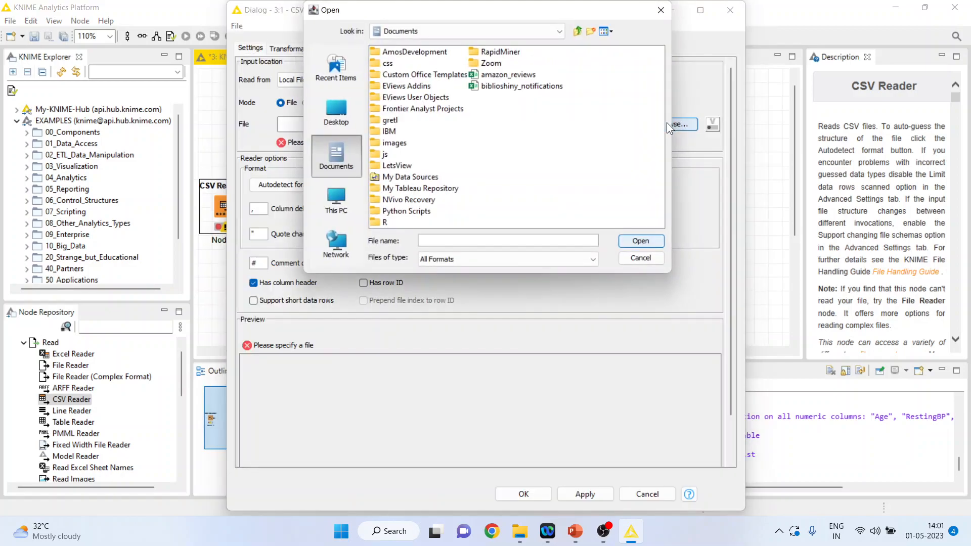
click(561, 30)
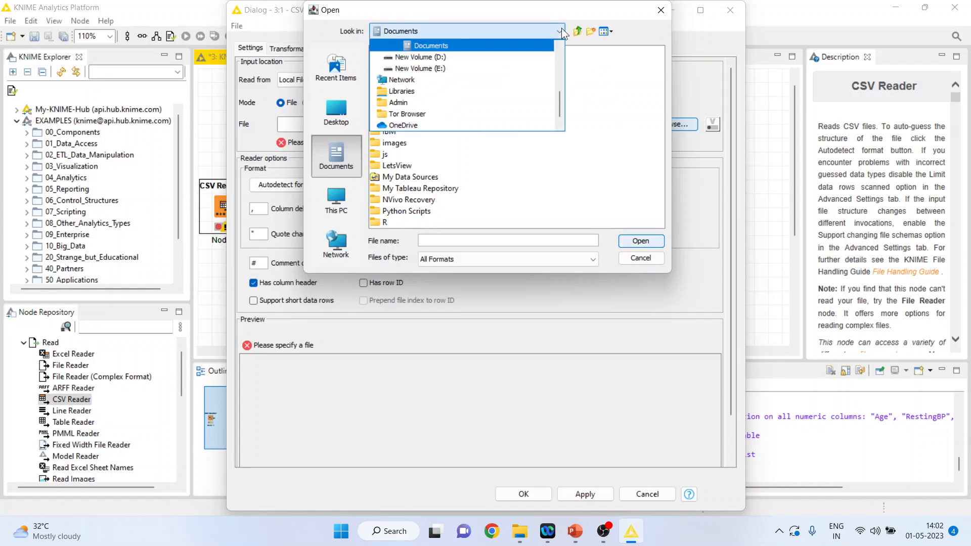
click(496, 57)
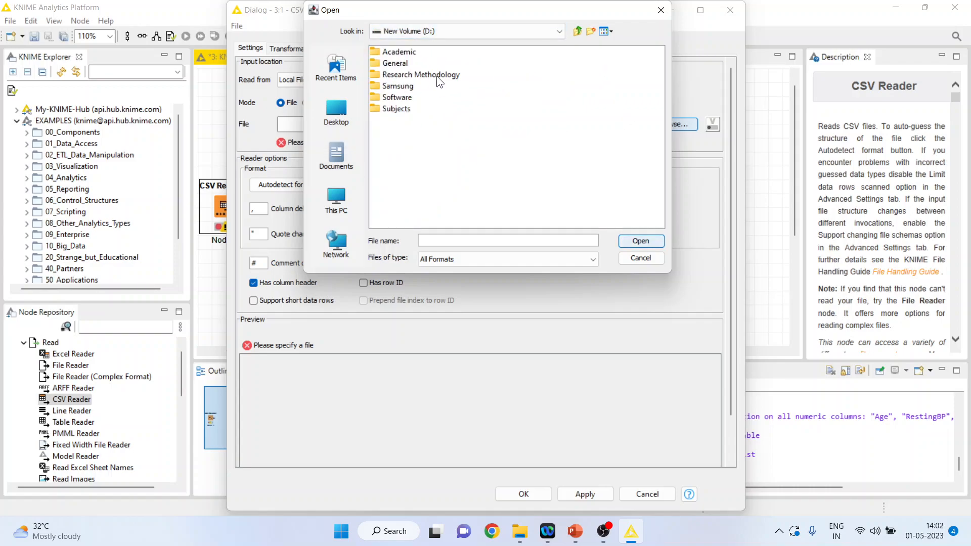
double_click(436, 76)
double_click(648, 99)
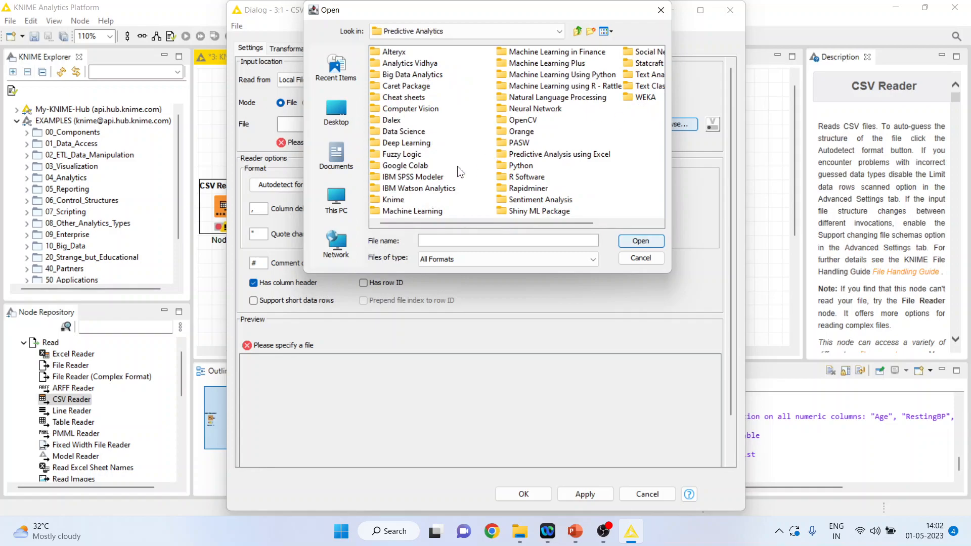
double_click(401, 197)
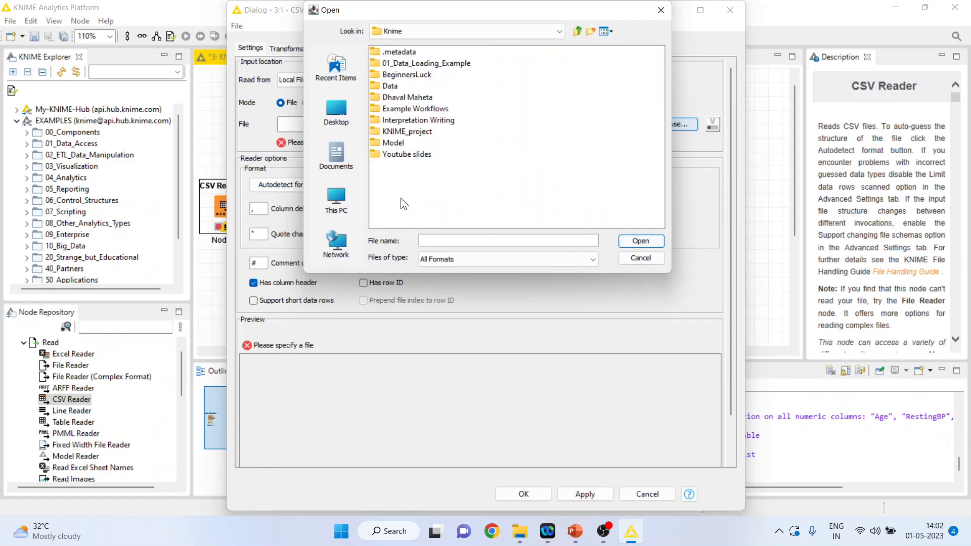
double_click(387, 87)
click(391, 65)
click(640, 241)
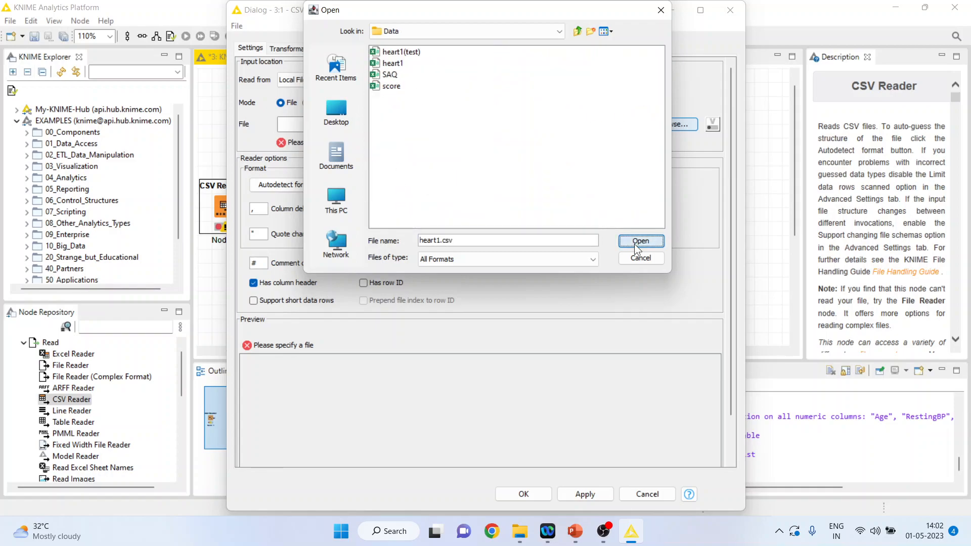
click(523, 494)
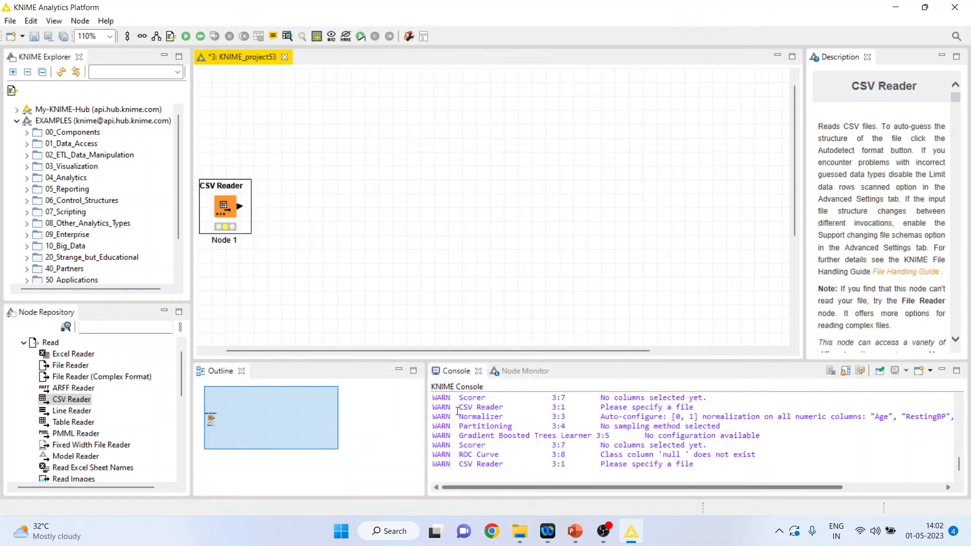
- Execute the CSV Reader node and open its output file table
right_click(235, 206)
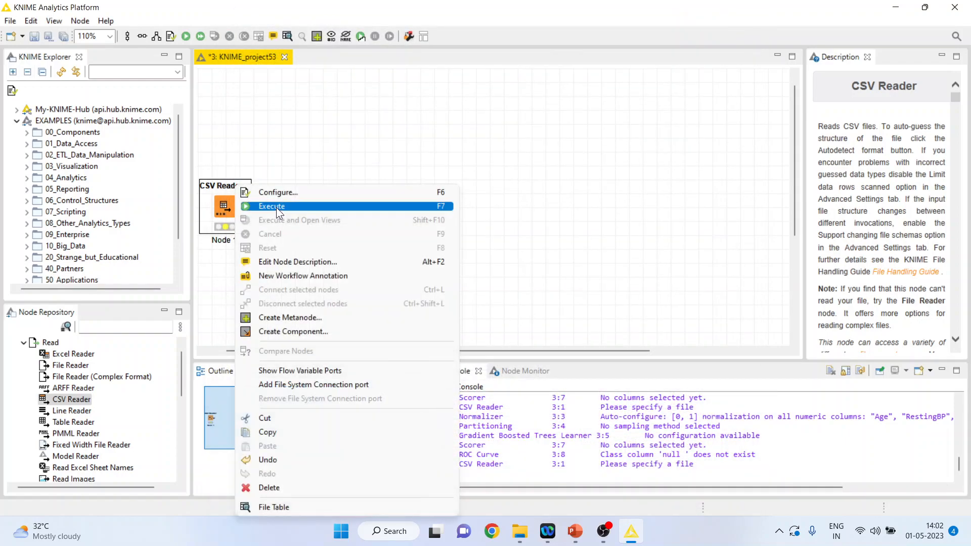
click(276, 208)
right_click(227, 206)
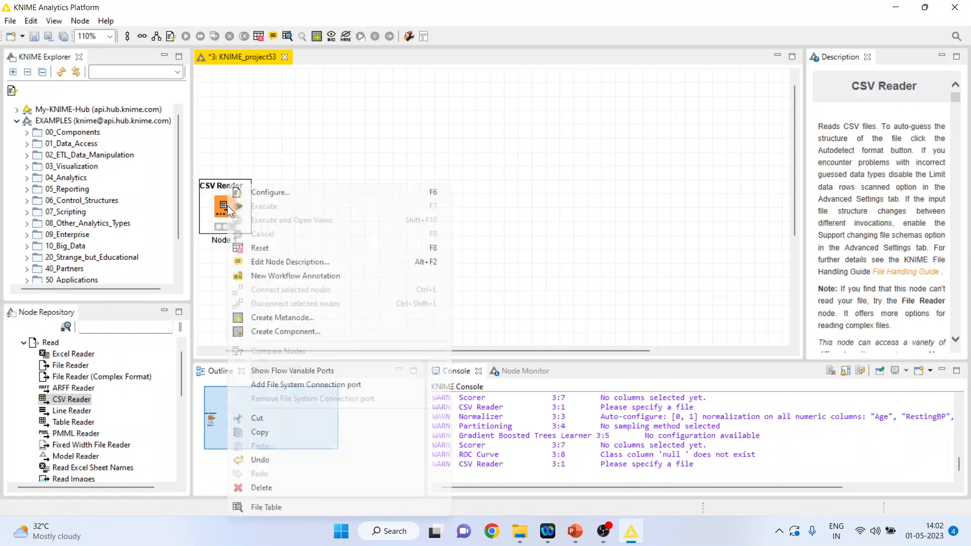
click(314, 504)
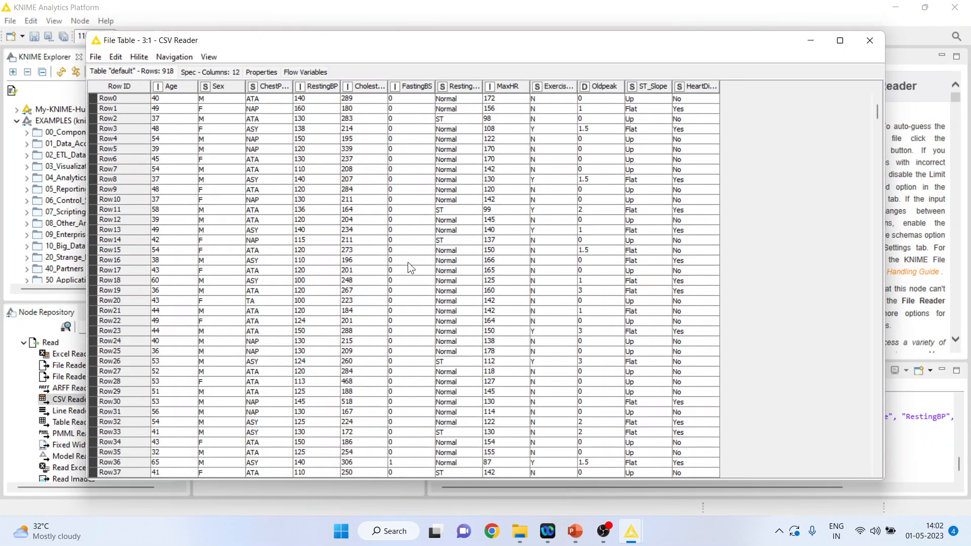
- Examine the HeartDisease, Age, Sex, RestingBP, Cholesterol and MaxHR columns of the file table, and close it
drag(688, 113, 699, 302)
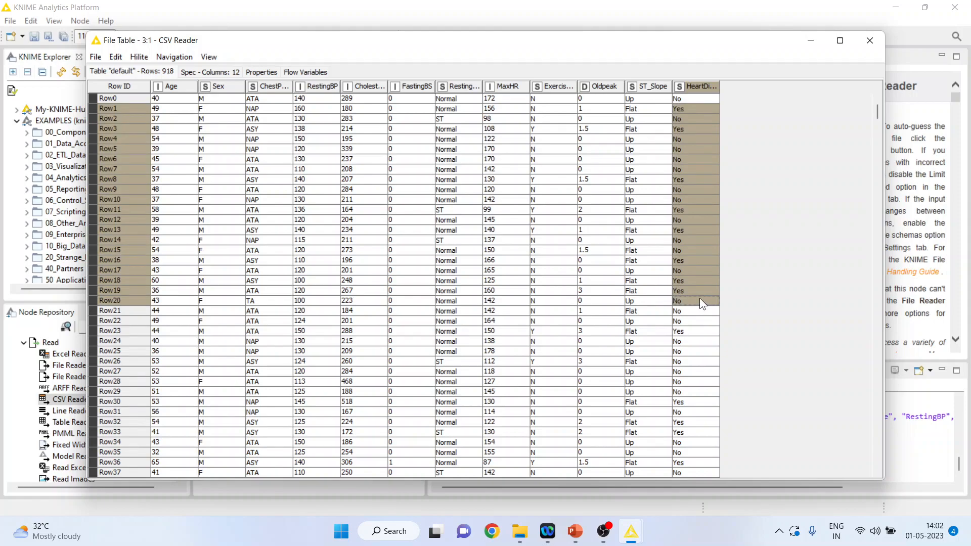
drag(178, 128, 177, 341)
drag(222, 126, 226, 362)
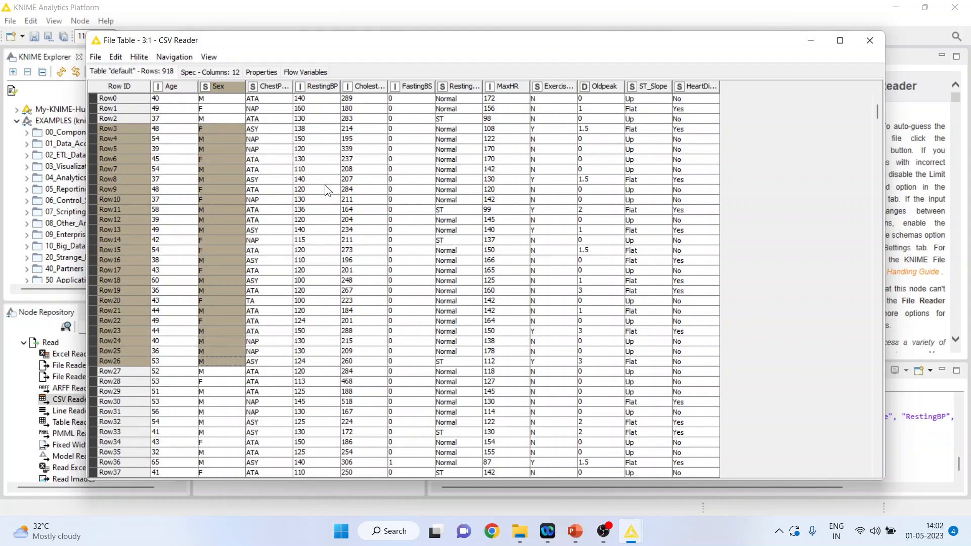
drag(179, 129, 223, 301)
drag(324, 129, 334, 360)
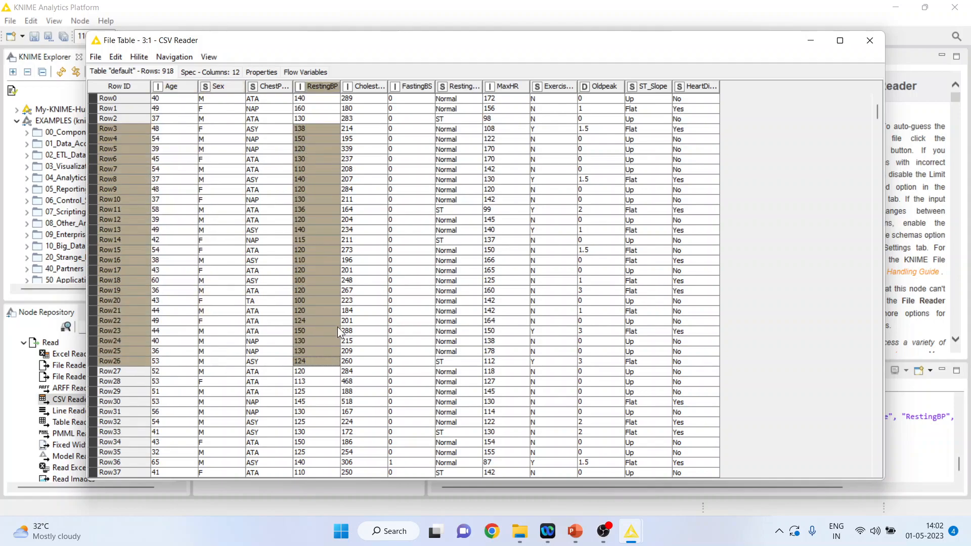
drag(375, 162, 411, 391)
drag(503, 146, 526, 405)
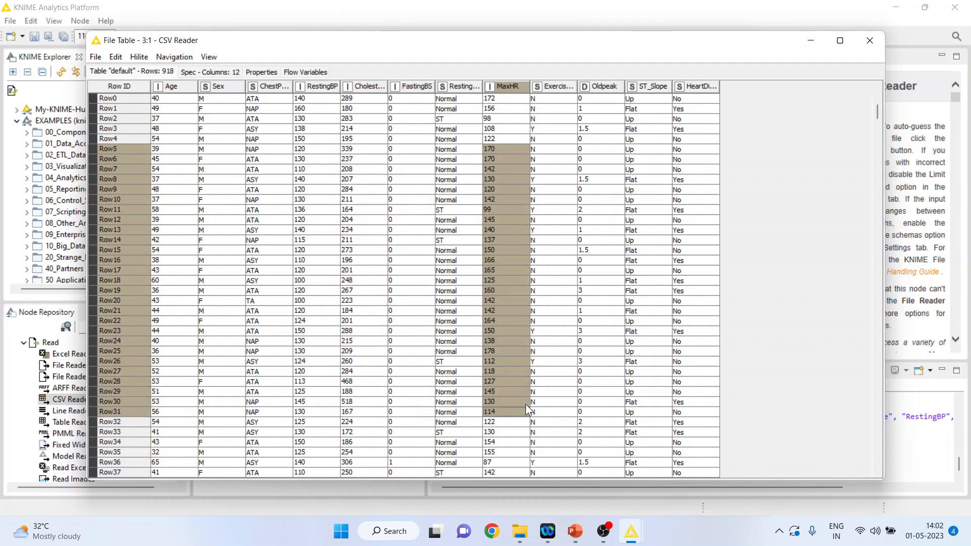
click(870, 43)
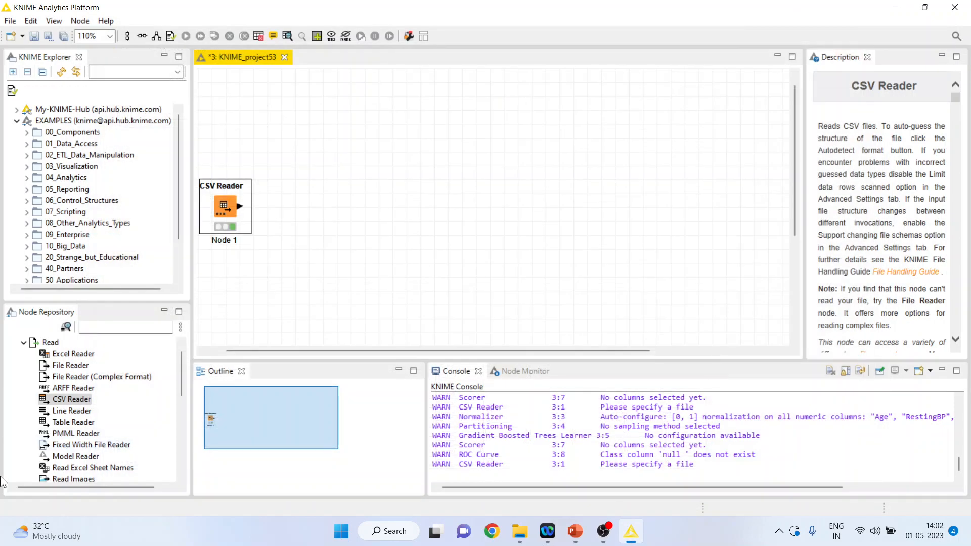
- Find the Column Filter node in the repository and add it to the workflow, connected to the CSV Reader
click(118, 328)
text(column filter)
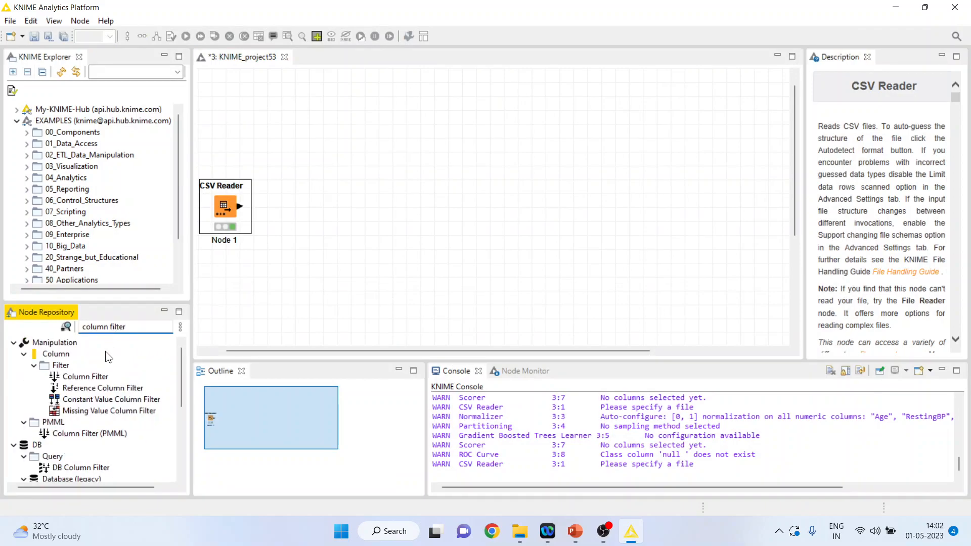
double_click(93, 376)
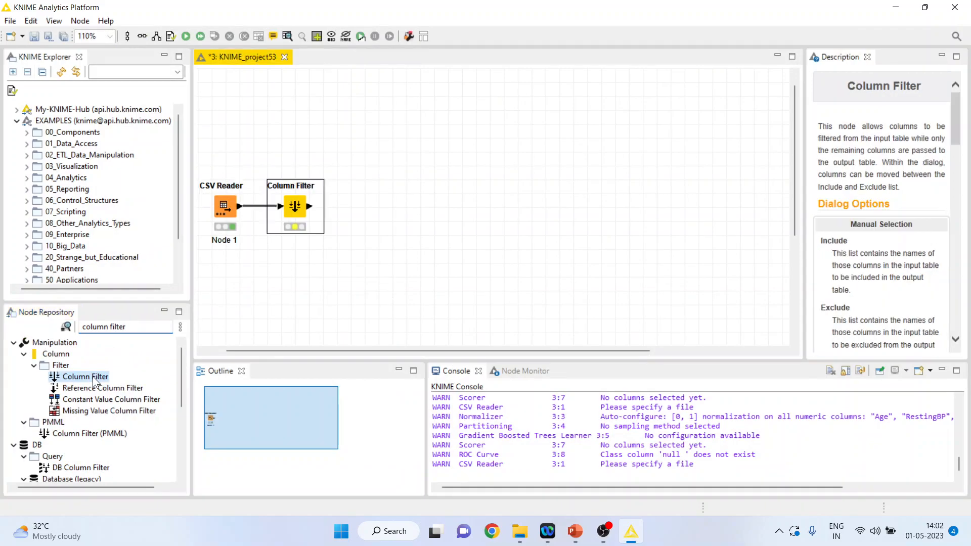
- Open the Column Filter node's configuration and move all columns to the excluded set
right_click(292, 225)
click(332, 217)
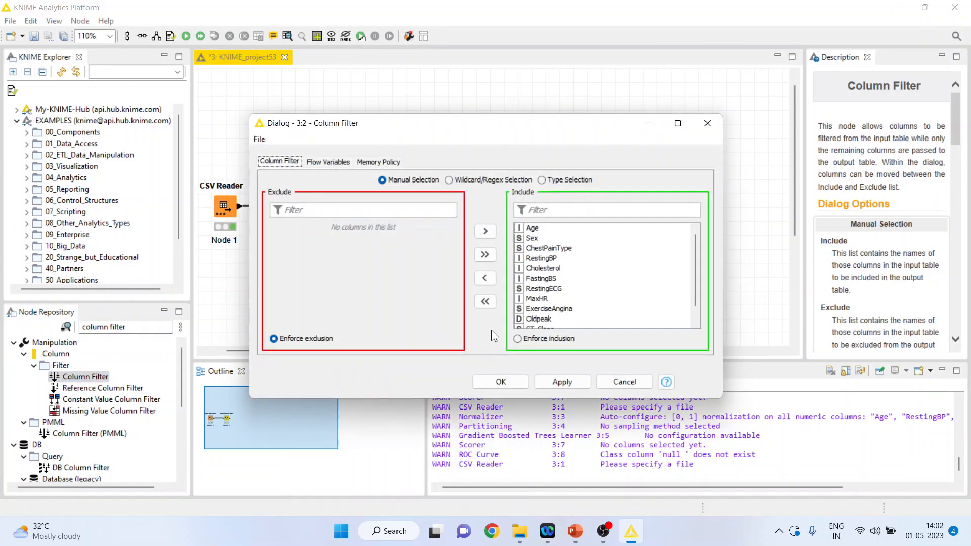
click(485, 302)
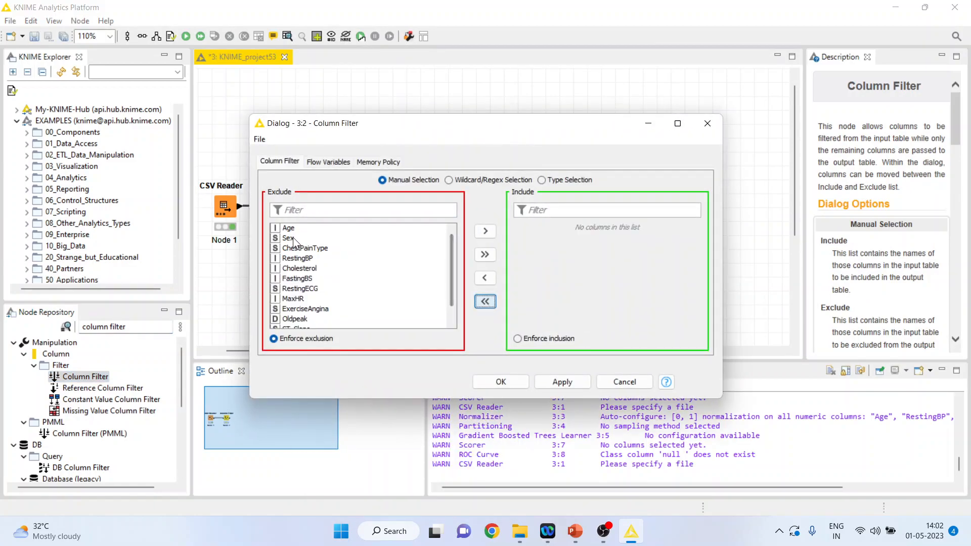
- Include Age, RestingBP, Cholesterol, MaxHR and HeartDisease in the Column Filter and confirm the configuration
click(337, 226)
click(485, 233)
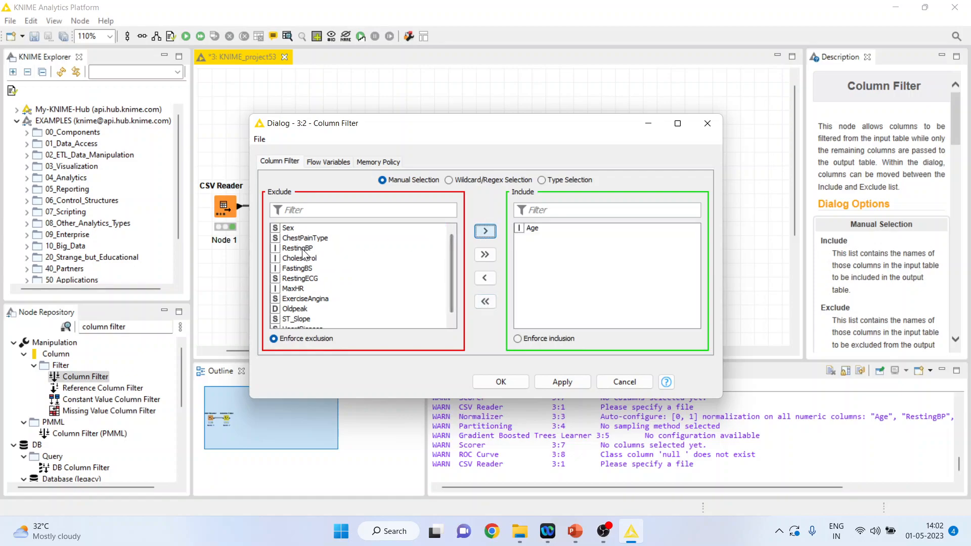
click(438, 247)
click(481, 232)
click(427, 248)
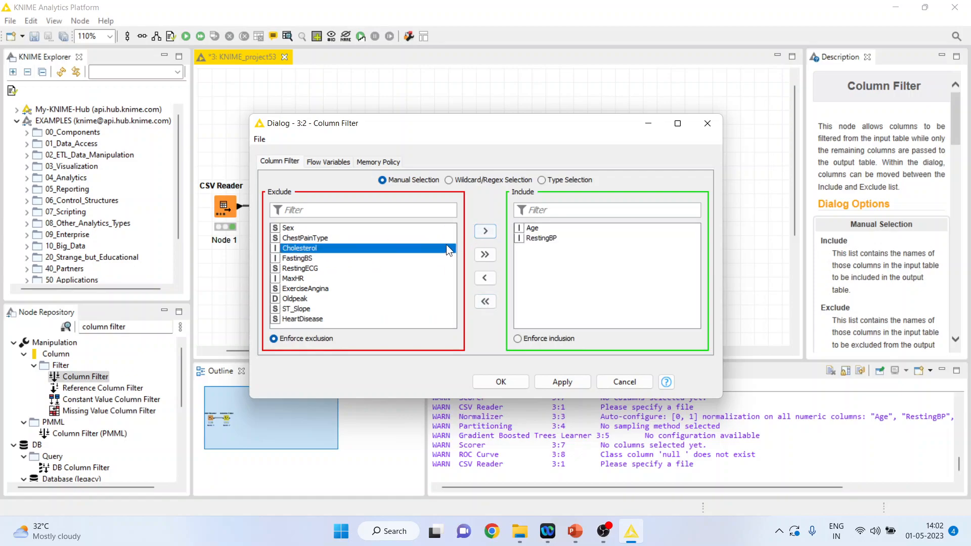
click(480, 232)
click(328, 265)
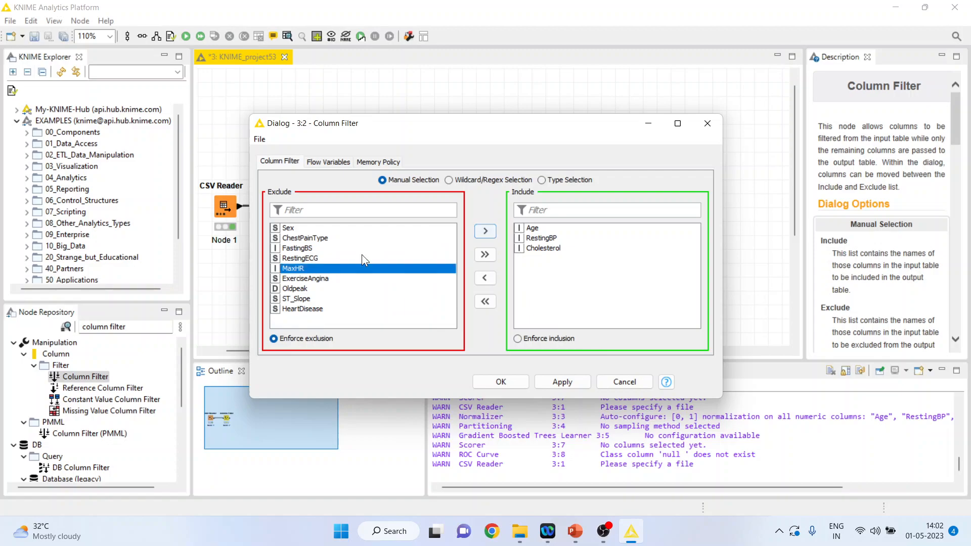
click(481, 231)
click(311, 300)
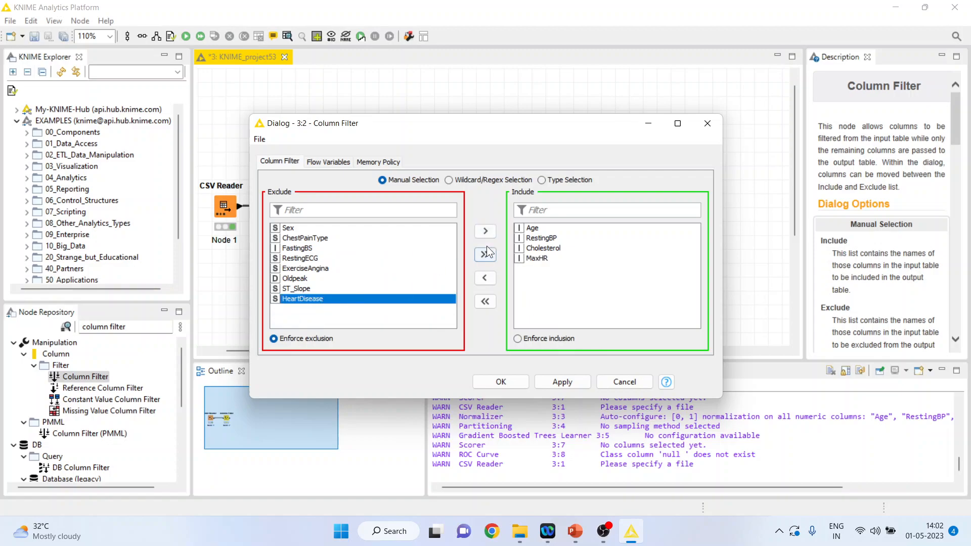
click(485, 232)
click(504, 381)
- Execute the Column Filter node and inspect its filtered table, closing the table when done
right_click(296, 219)
click(333, 234)
right_click(299, 211)
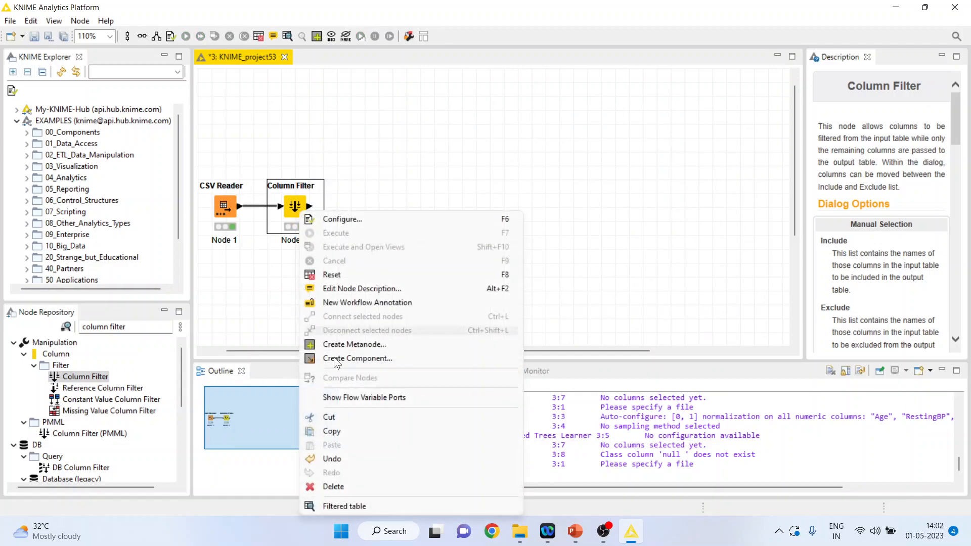
click(360, 504)
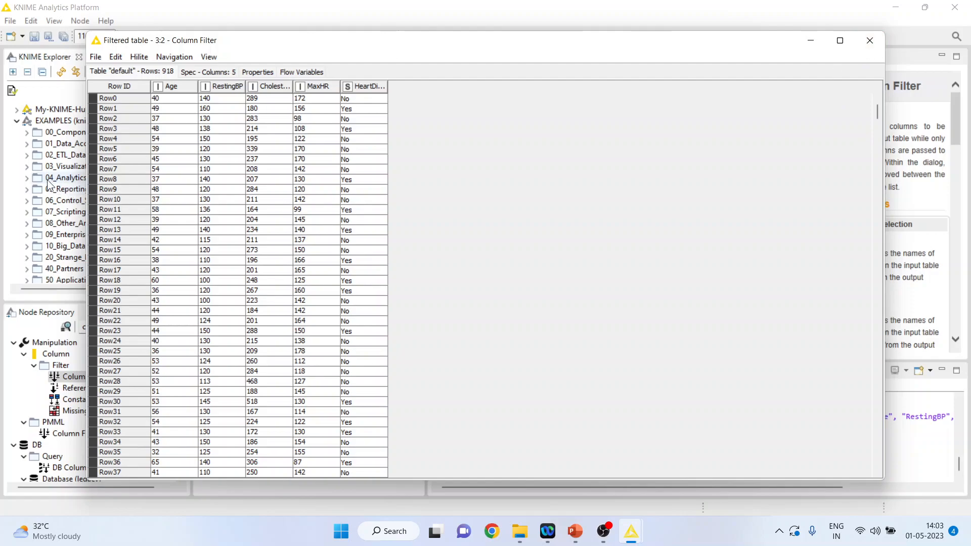
mouse_move(165, 117)
mouse_down()
mouse_move(288, 210)
mouse_move(286, 300)
mouse_up()
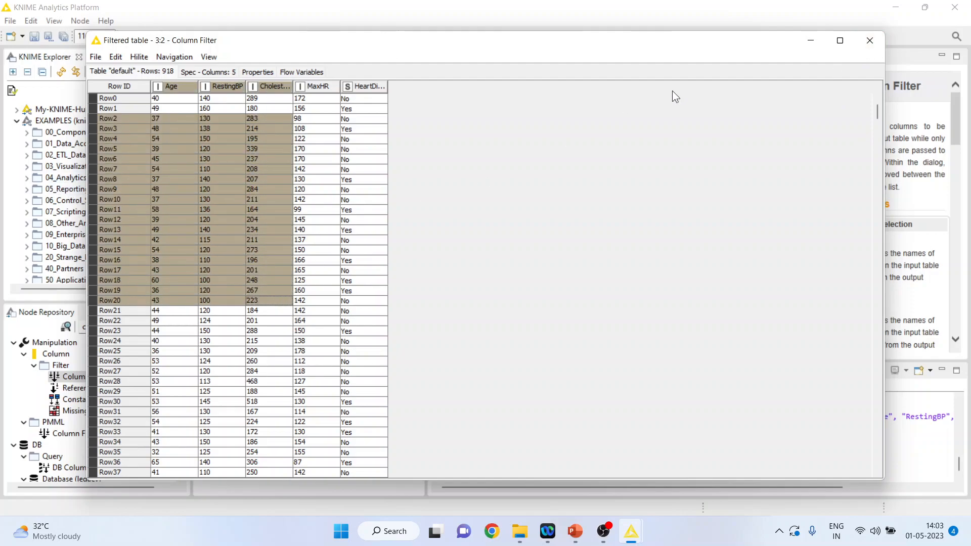
click(859, 34)
- Search the node repository for "normal" and add the Normalizer node, connected to the Column Filter
click(131, 327)
key(BackSpace)
key(BackSpace)
key(BackSpace)
key(BackSpace)
key(BackSpace)
key(BackSpace)
key(BackSpace)
key(BackSpace)
key(BackSpace)
key(BackSpace)
key(BackSpace)
key(BackSpace)
key(BackSpace)
text(no)
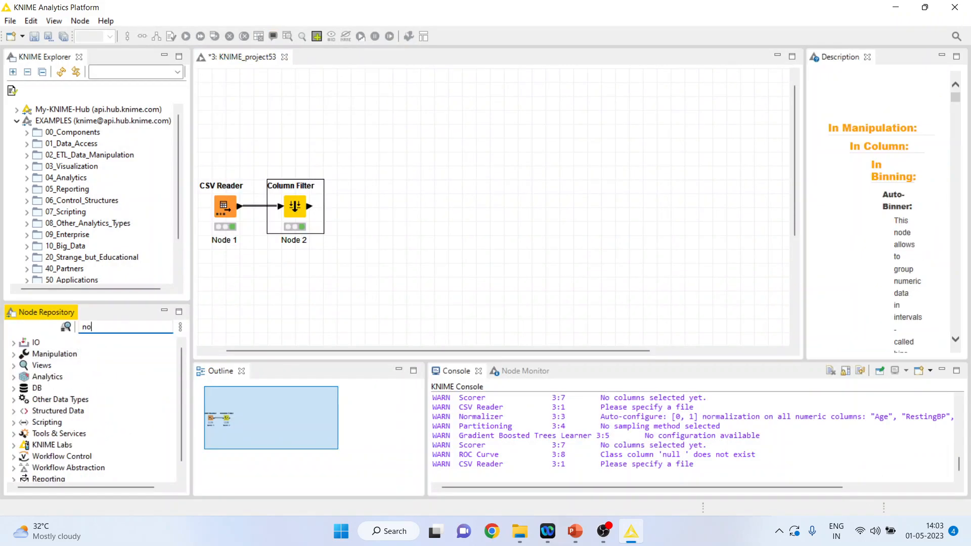
text(rmal)
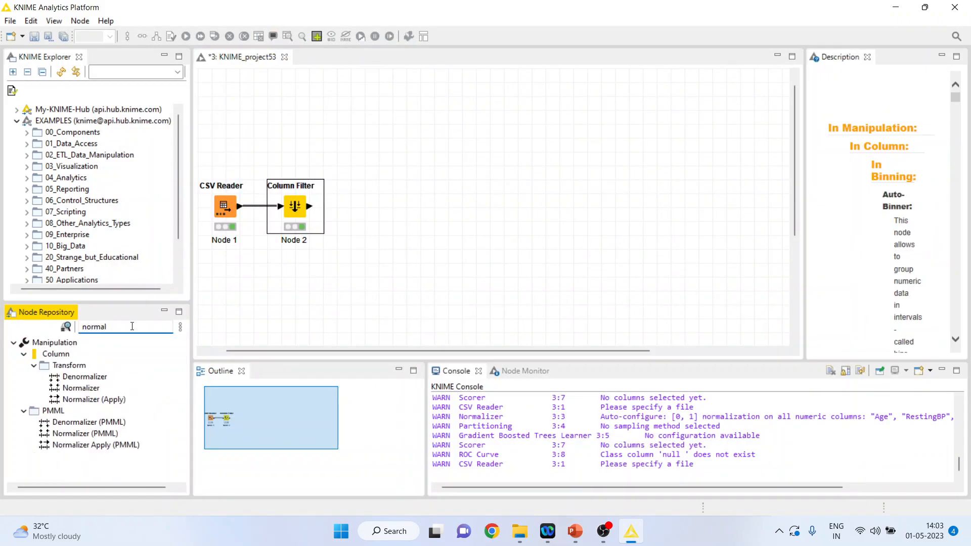
double_click(90, 388)
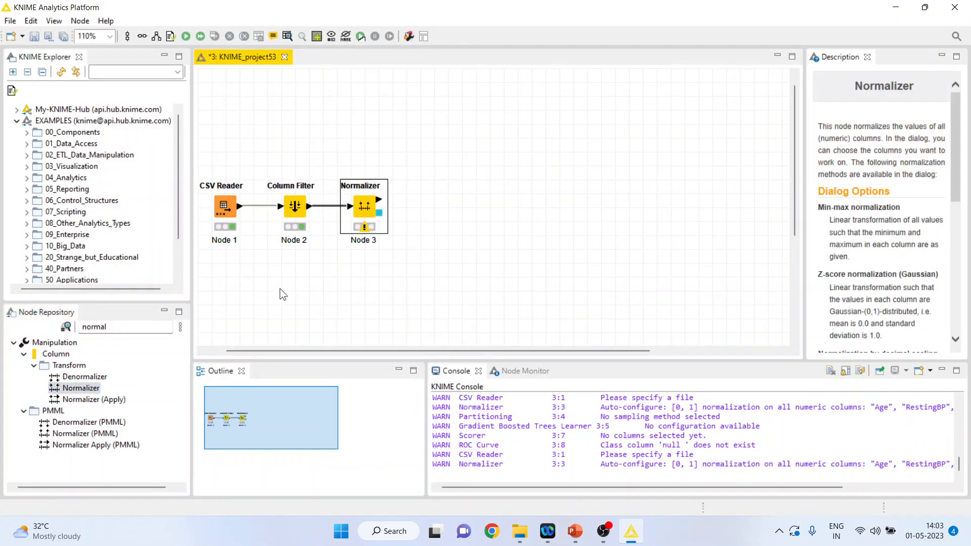
- Accept Min-Max Normalization from 0.0 to 1.0 for all four numeric columns in the Normalizer and execute the node
right_click(358, 210)
click(399, 205)
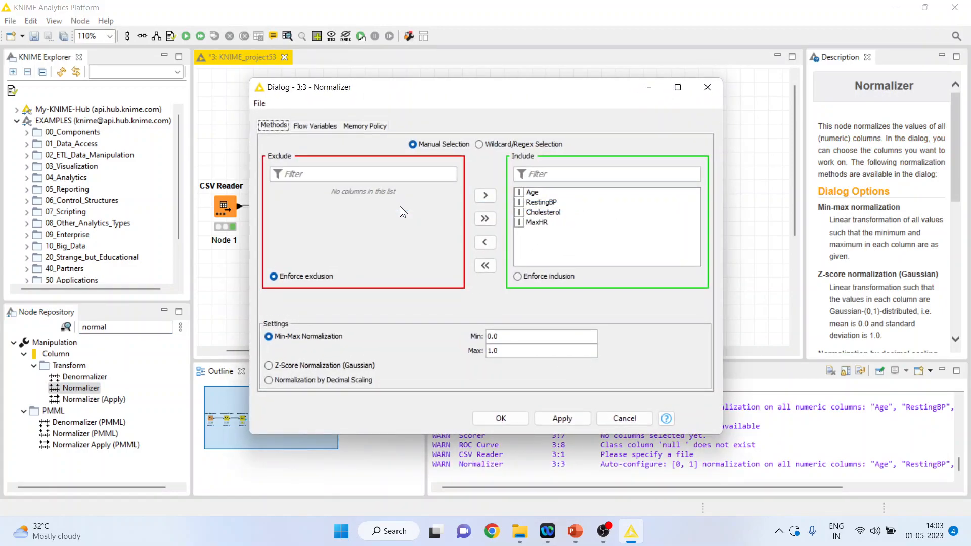
click(516, 423)
right_click(365, 214)
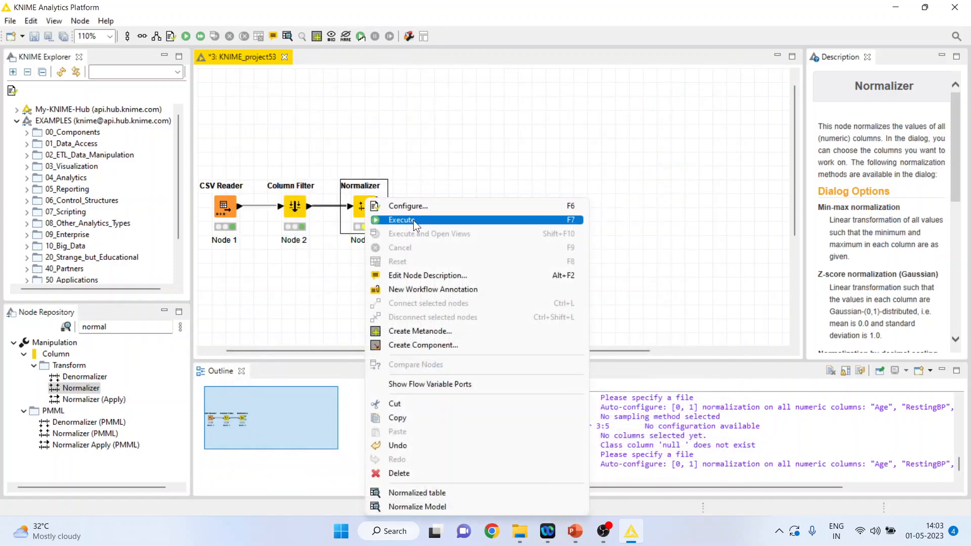
click(414, 222)
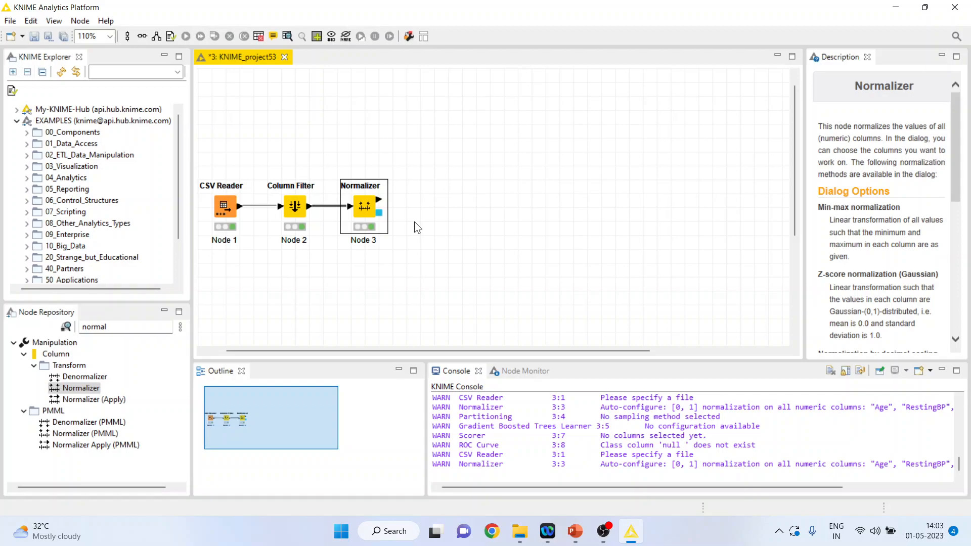
- Search the node repository for "part" and add the Partitioning node, connected to the Normalizer
click(155, 328)
key(BackSpace)
key(BackSpace)
key(BackSpace)
key(BackSpace)
key(BackSpace)
key(BackSpace)
text(pa)
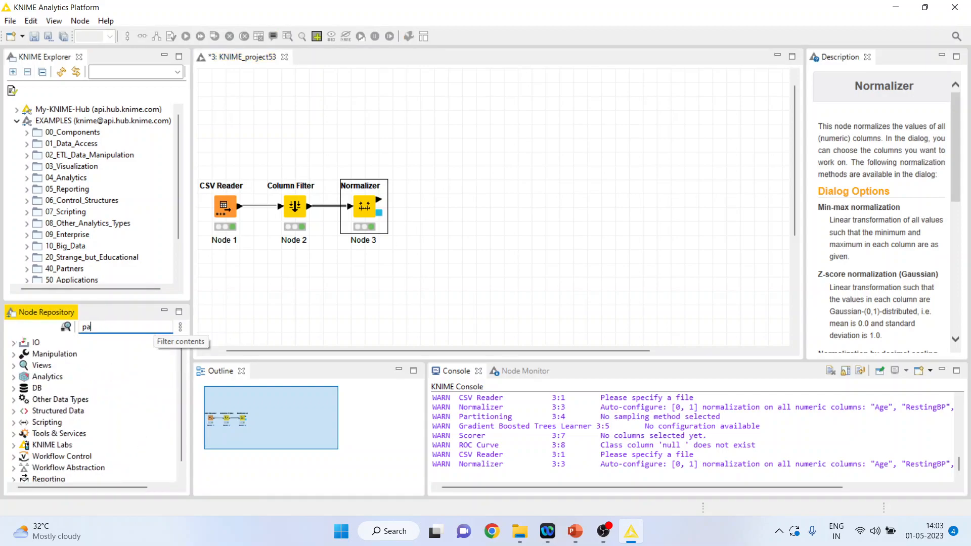
text(rt)
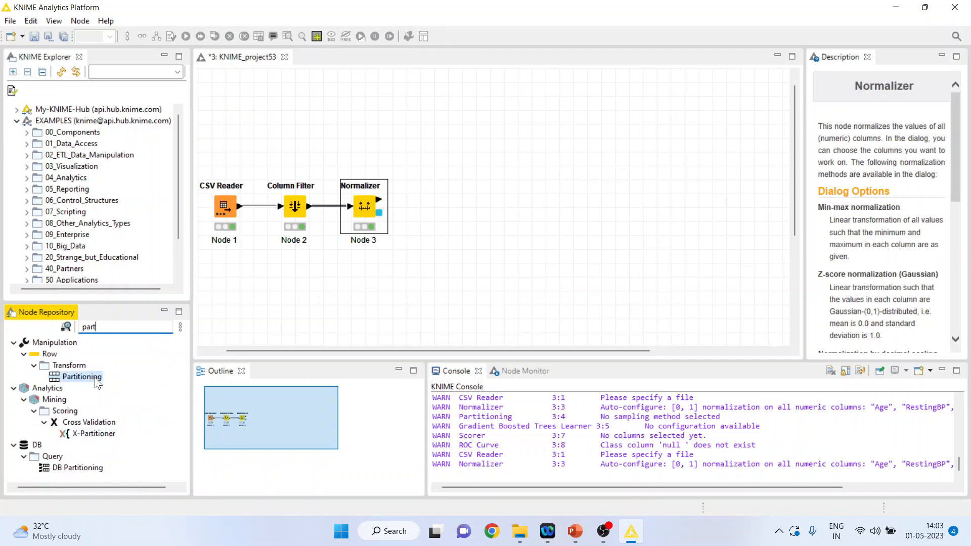
drag(95, 377, 419, 211)
- Configure Partitioning with an 80% relative first partition and stratified sampling on HeartDisease, and execute the node
right_click(423, 208)
click(455, 206)
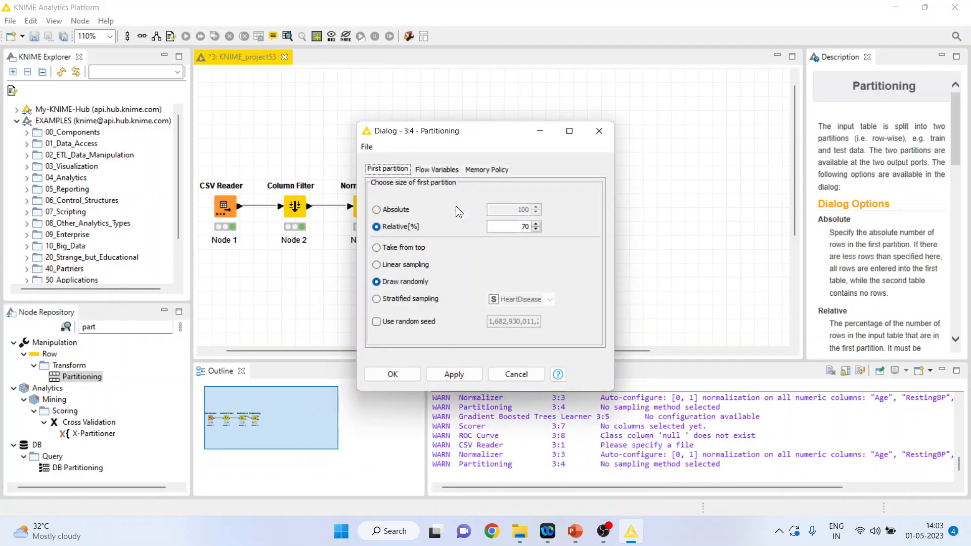
click(539, 224)
click(538, 224)
click(538, 223)
click(538, 223)
click(376, 301)
click(405, 379)
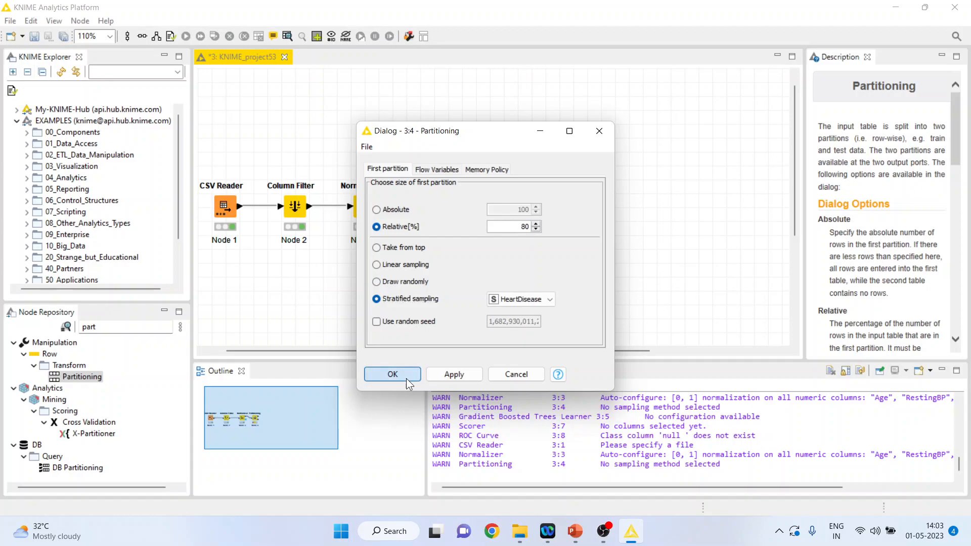
right_click(427, 218)
click(467, 221)
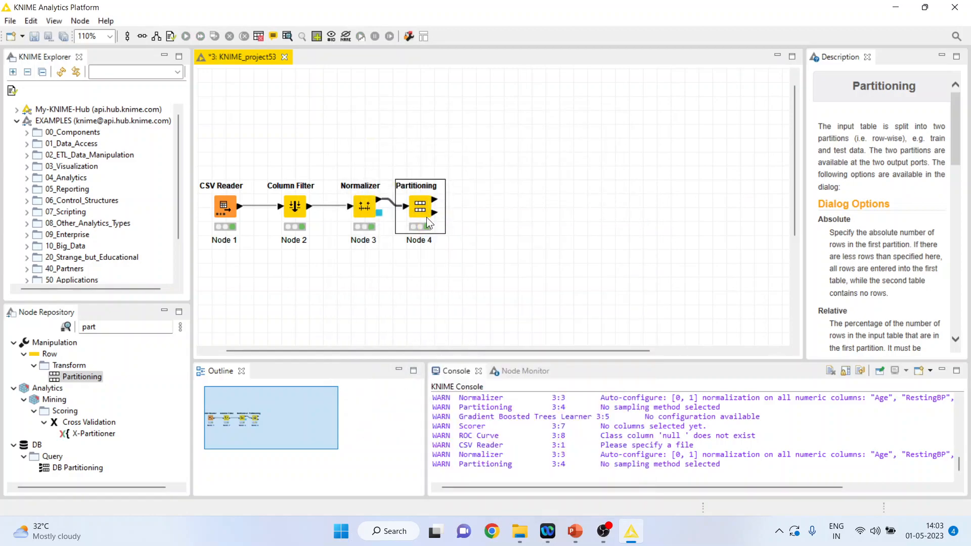
- Search the node repository for "gradie" and add the classification Gradient Boosted Trees Learner above and after Partitioning, fed by its first output
click(134, 327)
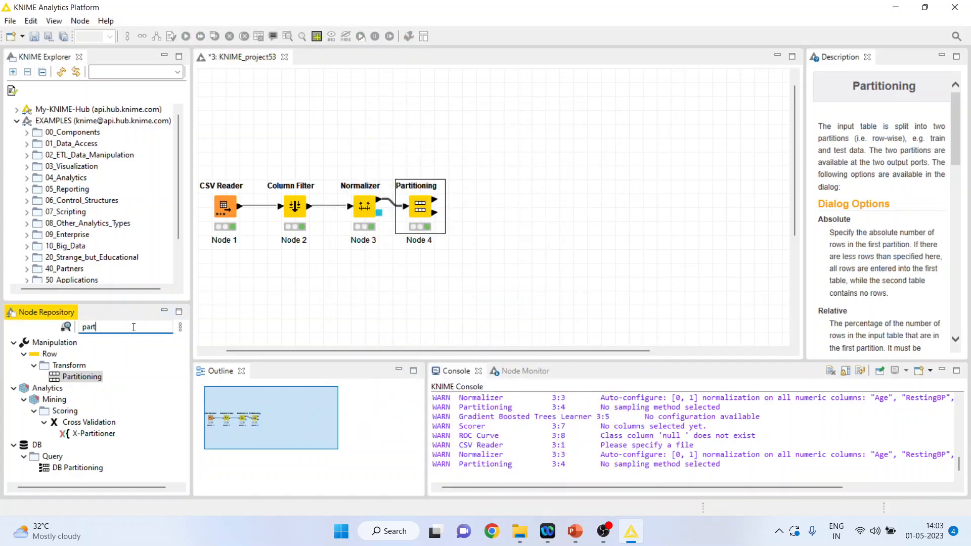
key(BackSpace)
key(BackSpace)
key(BackSpace)
key(BackSpace)
text(gr)
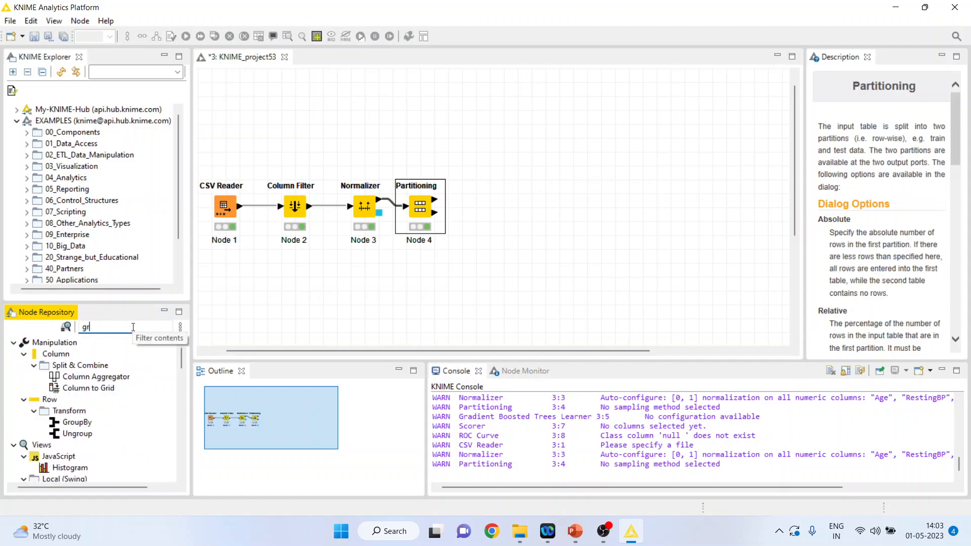
text(adie)
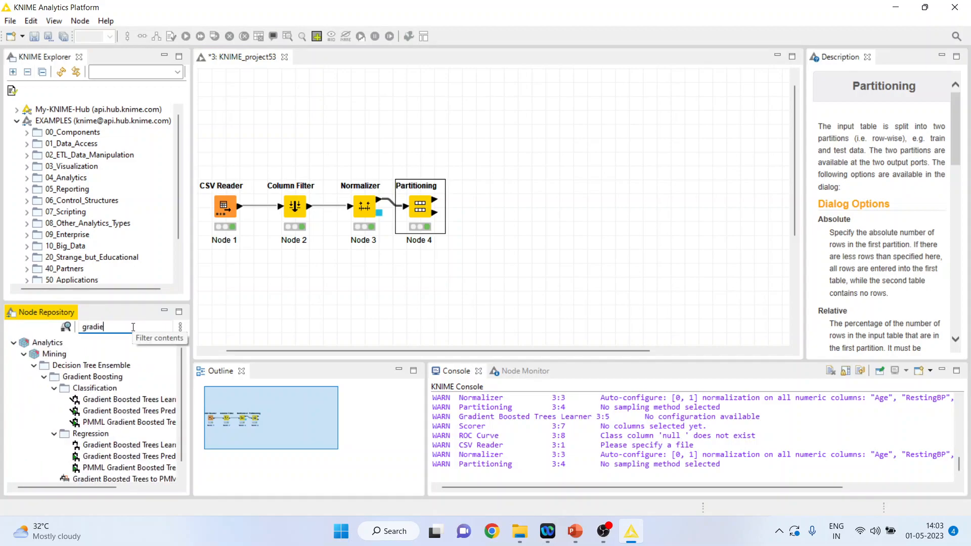
double_click(144, 402)
drag(479, 210, 495, 140)
- Accept HeartDisease as the learner's target with Age, RestingBP, Cholesterol and MaxHR as attributes, and execute the node
right_click(496, 139)
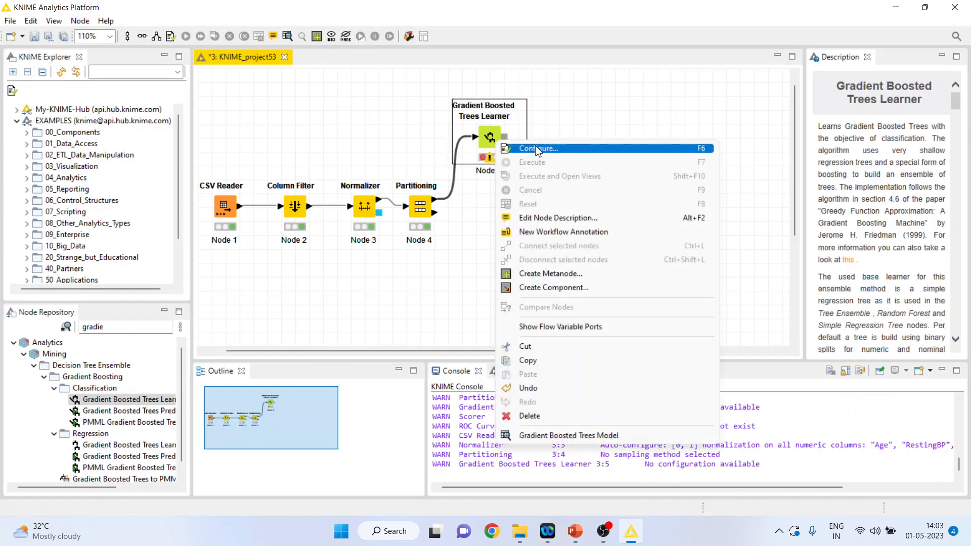
click(535, 146)
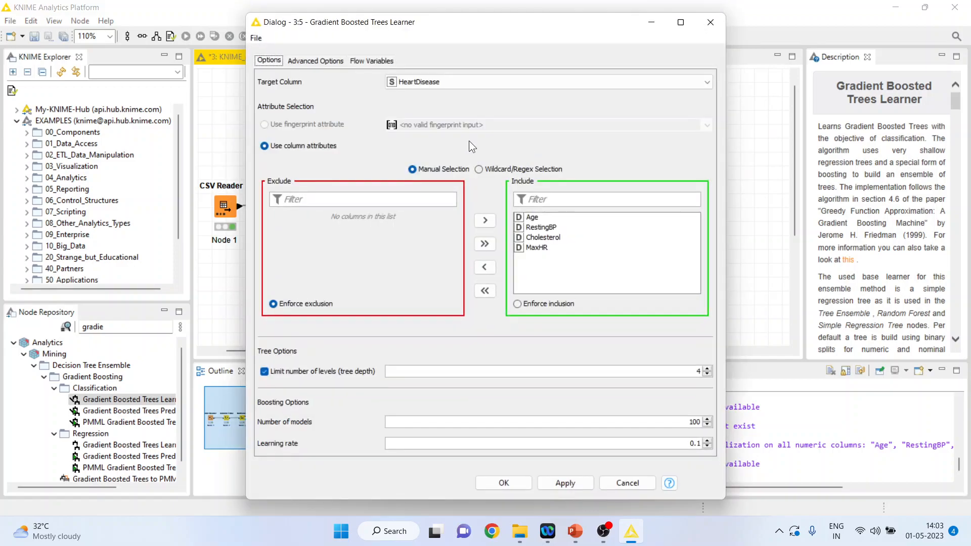
click(515, 488)
click(508, 483)
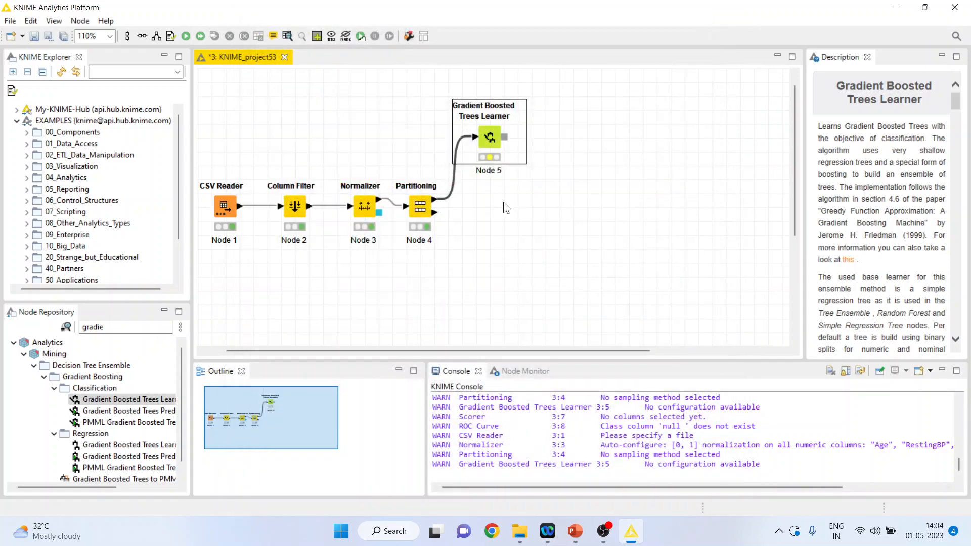
right_click(488, 139)
click(526, 161)
- Add the classification Gradient Boosted Trees Predictor below the learner, connected to the learner's model and Partitioning's second output
double_click(172, 410)
drag(570, 146, 556, 229)
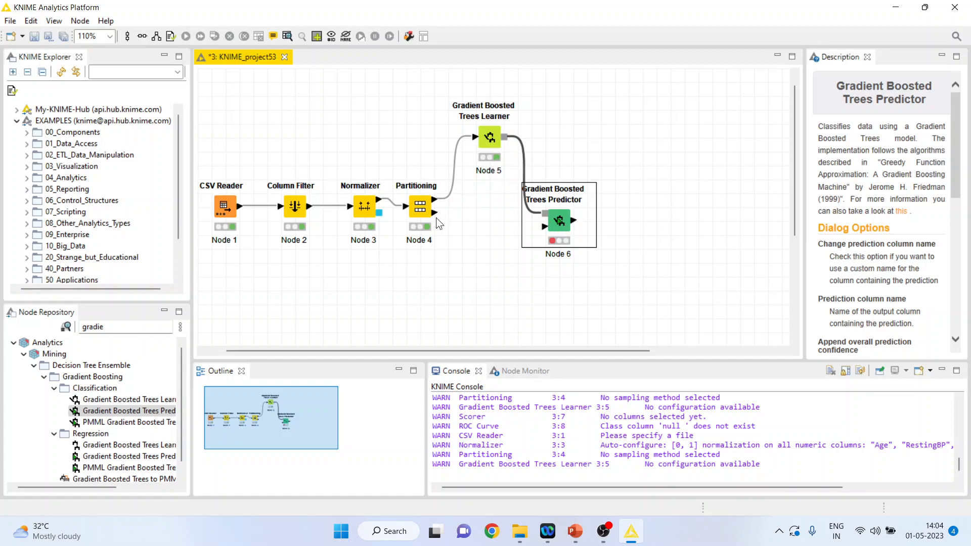
drag(434, 213, 544, 228)
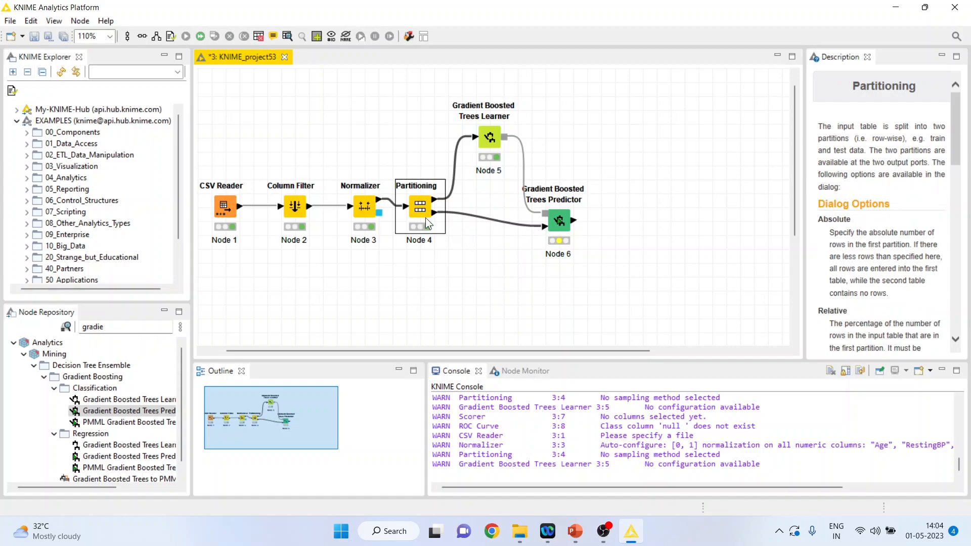
- Enable changing the prediction column name and appending individual class probabilities with suffix "Pro" in the predictor, and execute it
right_click(565, 225)
click(592, 224)
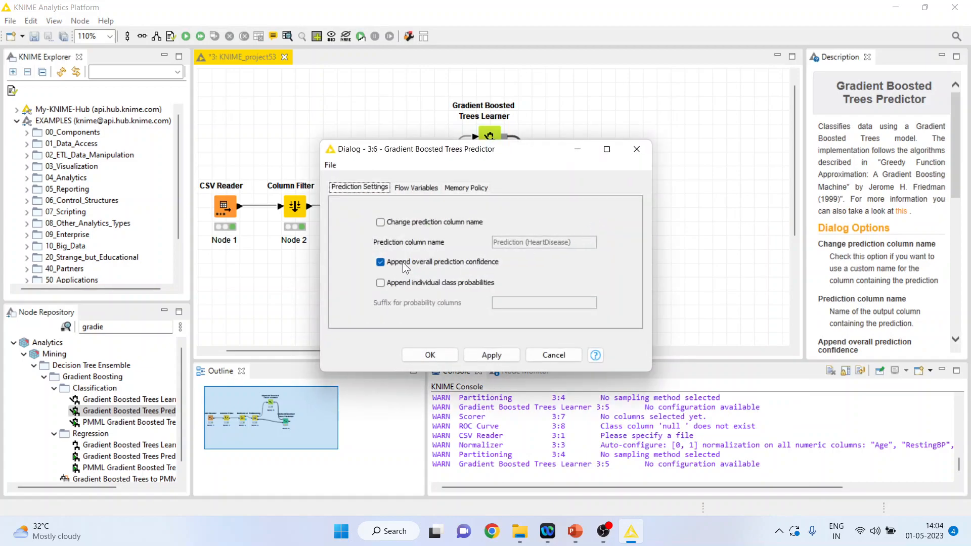
click(383, 225)
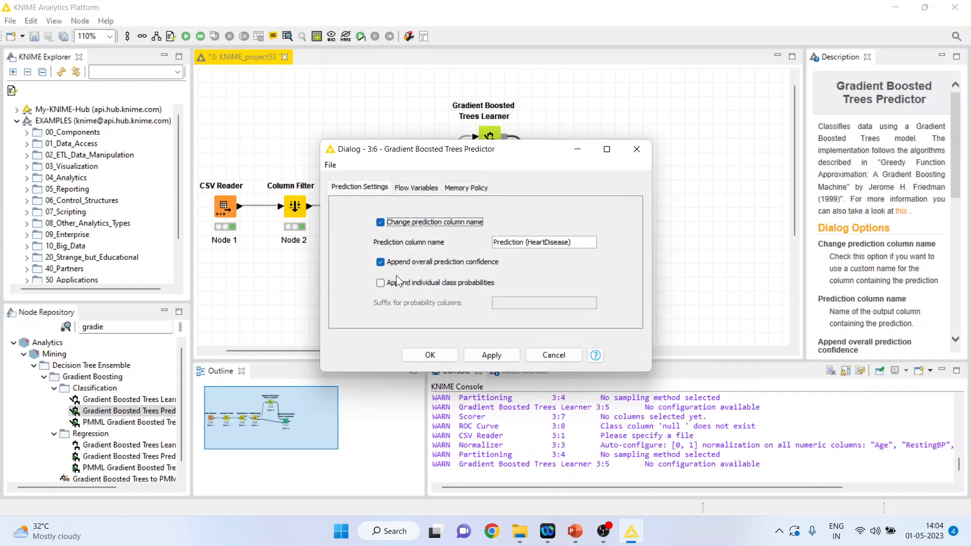
click(384, 284)
click(512, 307)
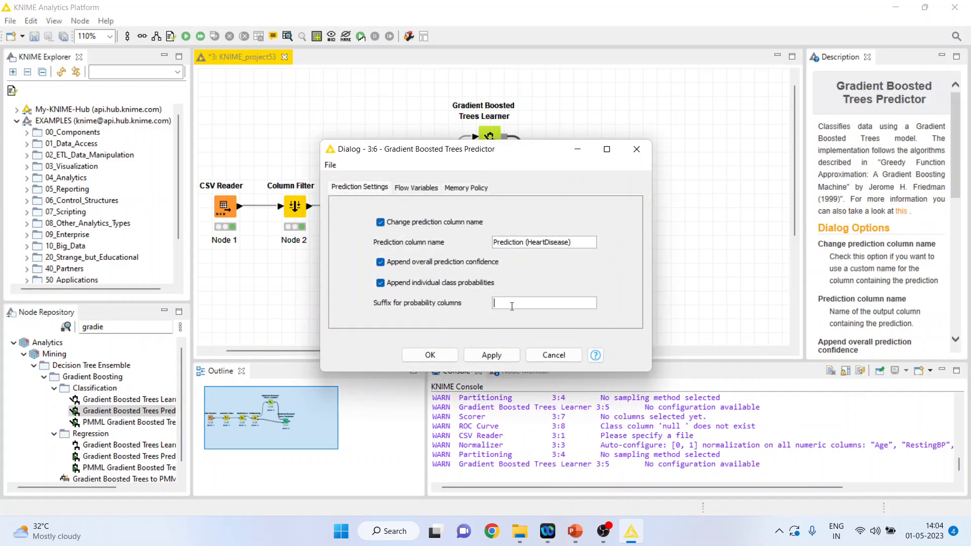
text(Pro)
click(430, 355)
right_click(560, 218)
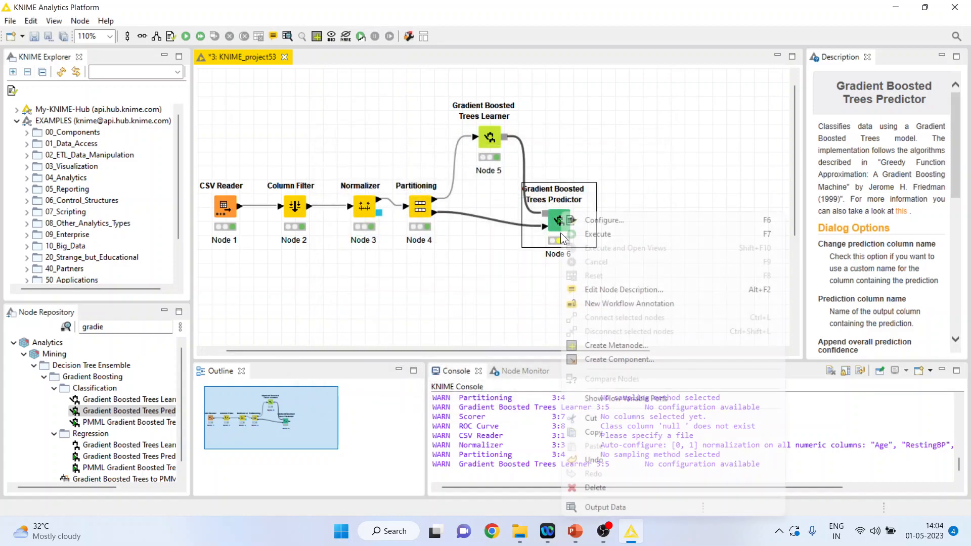
click(593, 232)
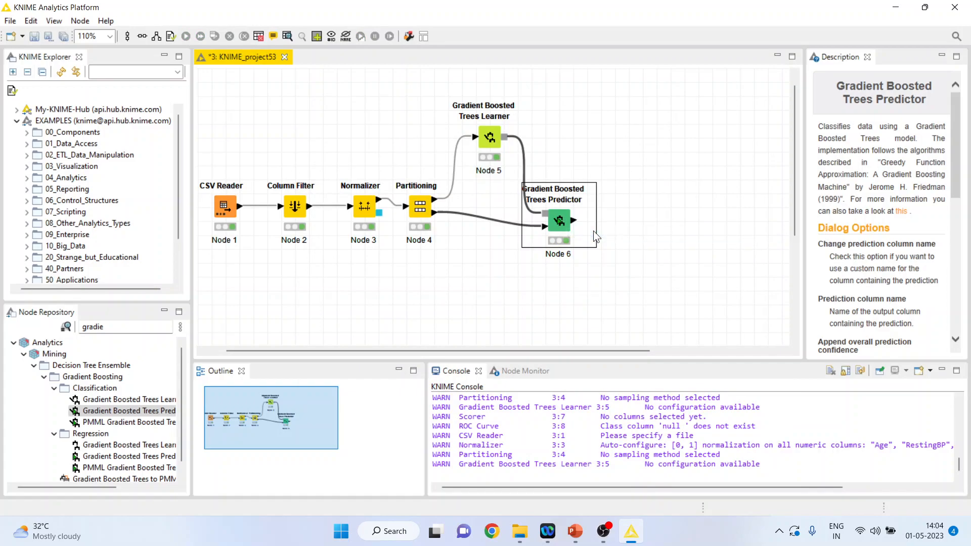
- Open the predictor's output data, compare the predicted and actual HeartDisease columns, and close the table
right_click(565, 227)
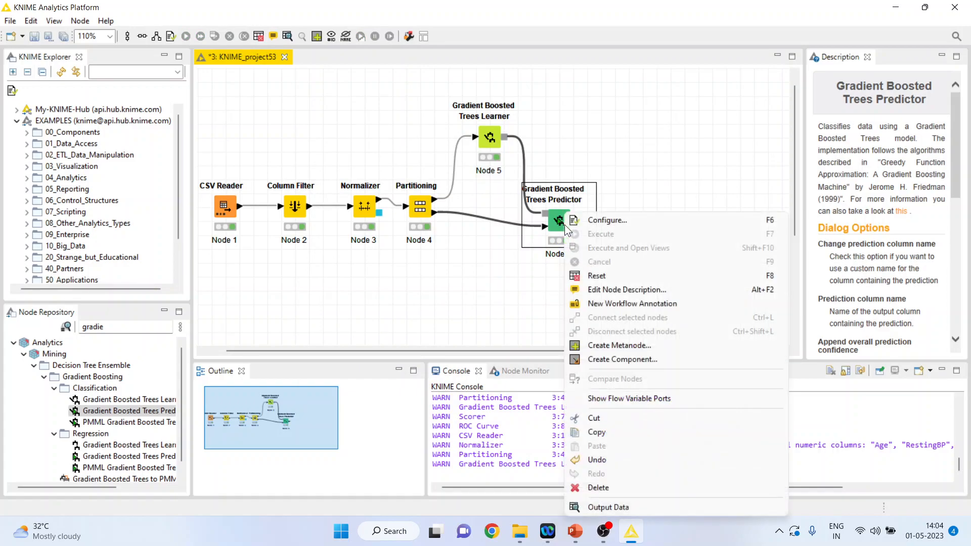
click(620, 508)
drag(508, 113, 507, 363)
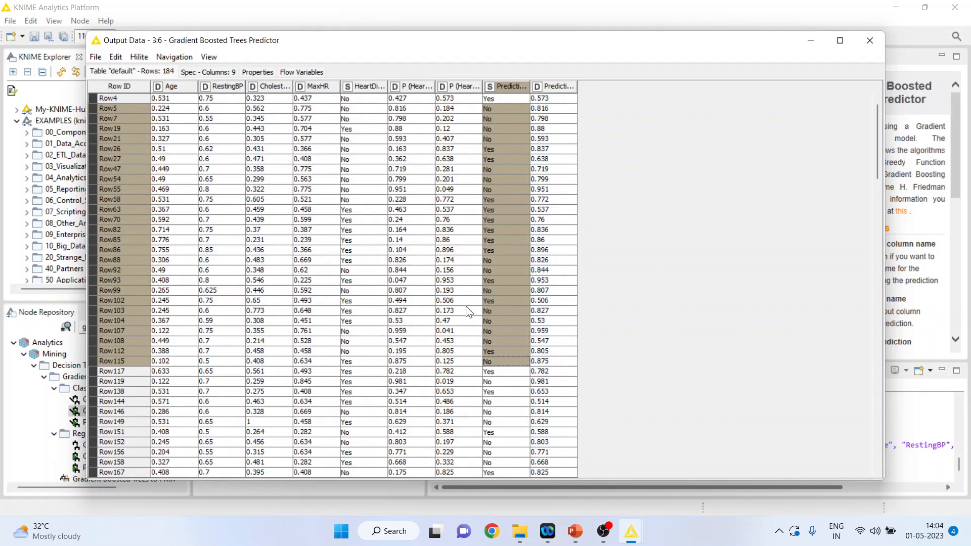
drag(368, 118, 365, 351)
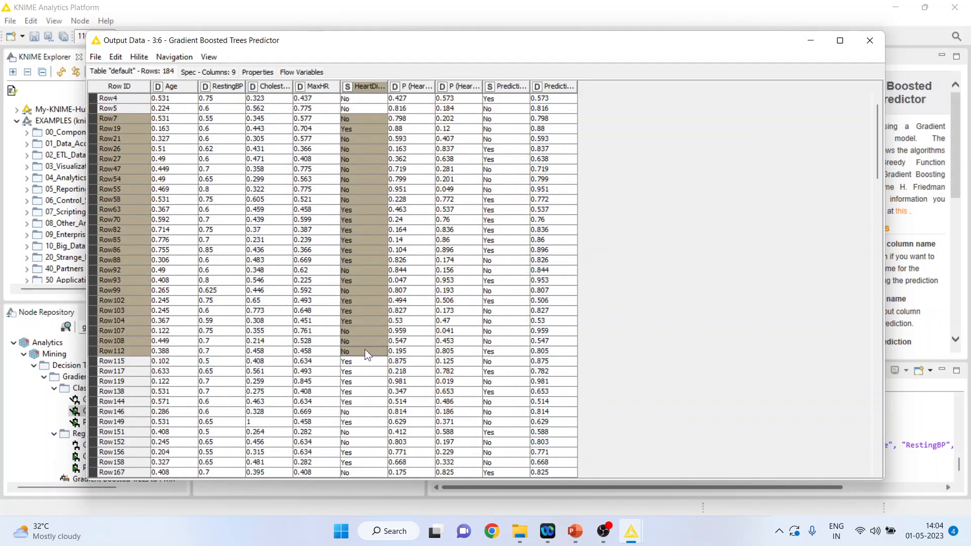
click(869, 40)
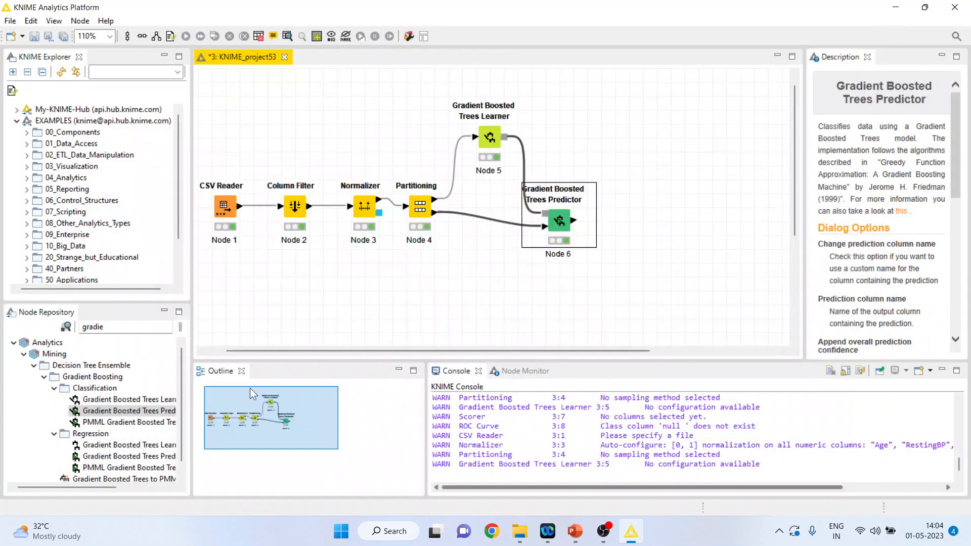
- Search the node repository for "scorer" and add the Scorer node, connected to the Gradient Boosted Trees Predictor
click(120, 328)
key(BackSpace)
key(BackSpace)
key(BackSpace)
key(BackSpace)
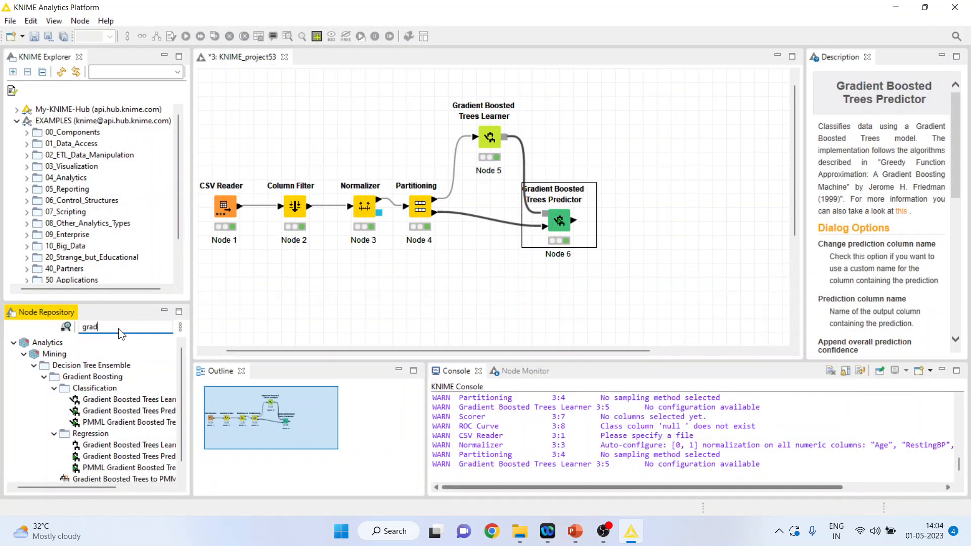
key(BackSpace)
key(BackSpace)
text(sc)
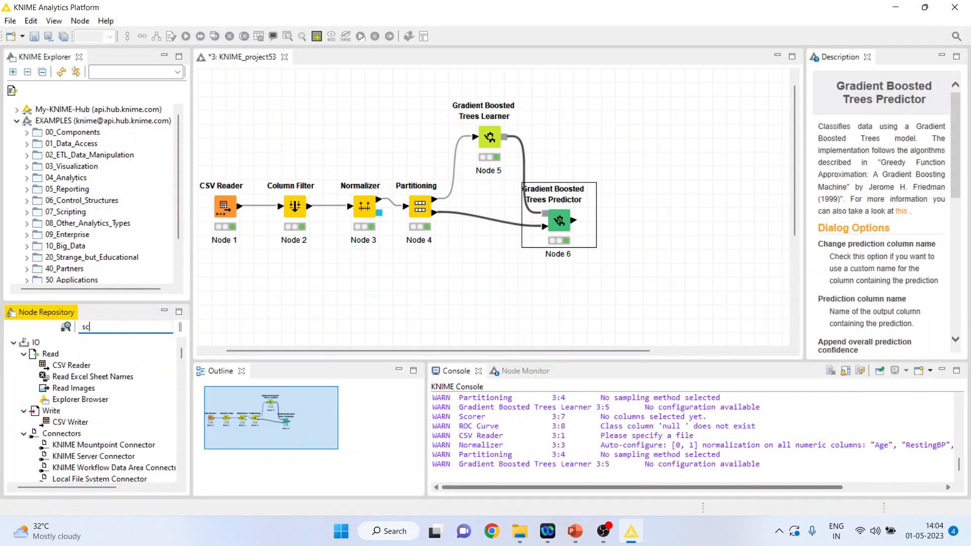
text(orer)
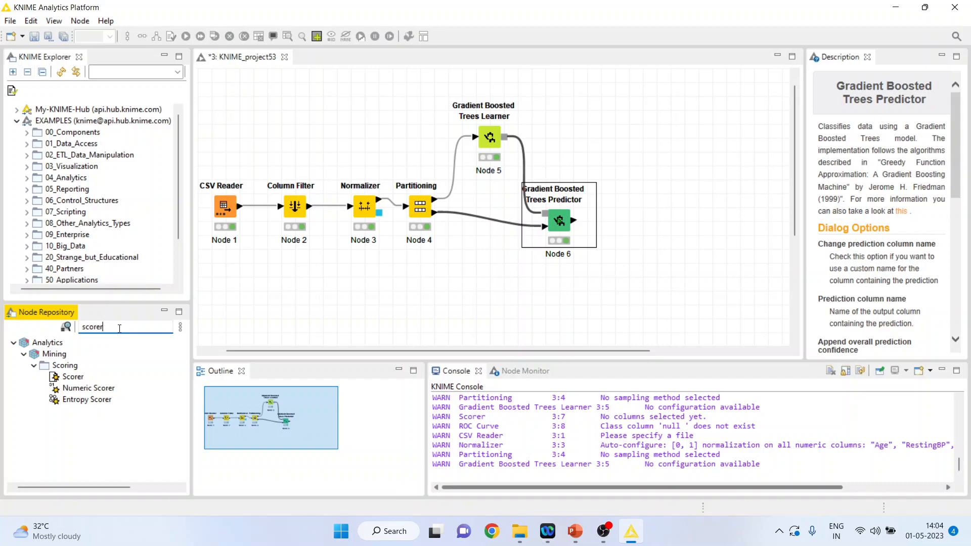
double_click(73, 376)
- Set the Scorer to compare HeartDisease with Prediction (HeartDisease), execute it with its confusion matrix view, and close the view
right_click(641, 220)
click(681, 196)
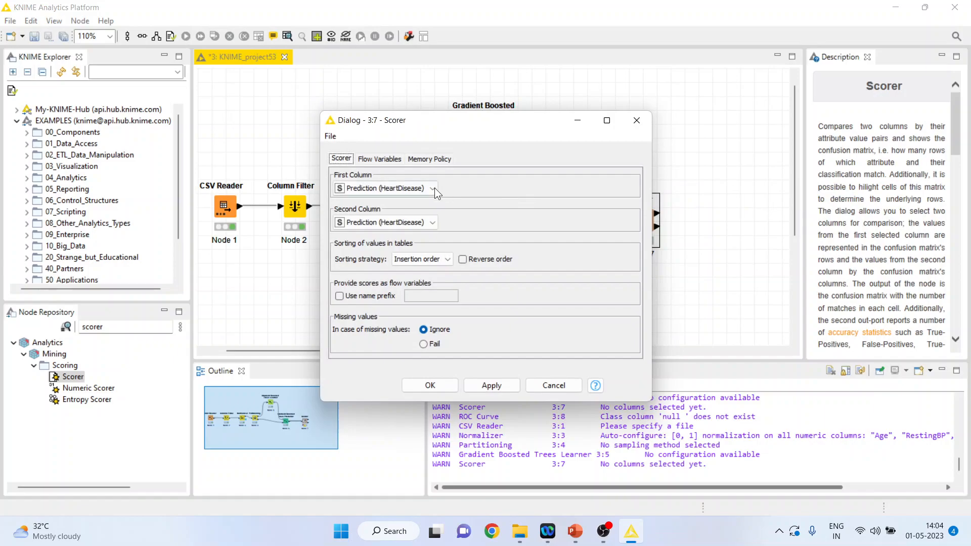
click(434, 188)
click(420, 201)
click(431, 385)
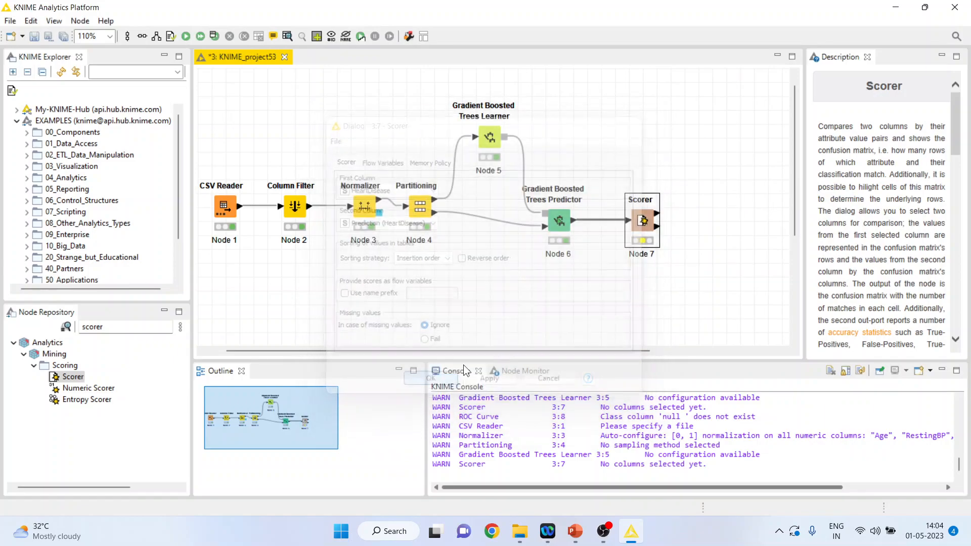
right_click(643, 221)
click(682, 217)
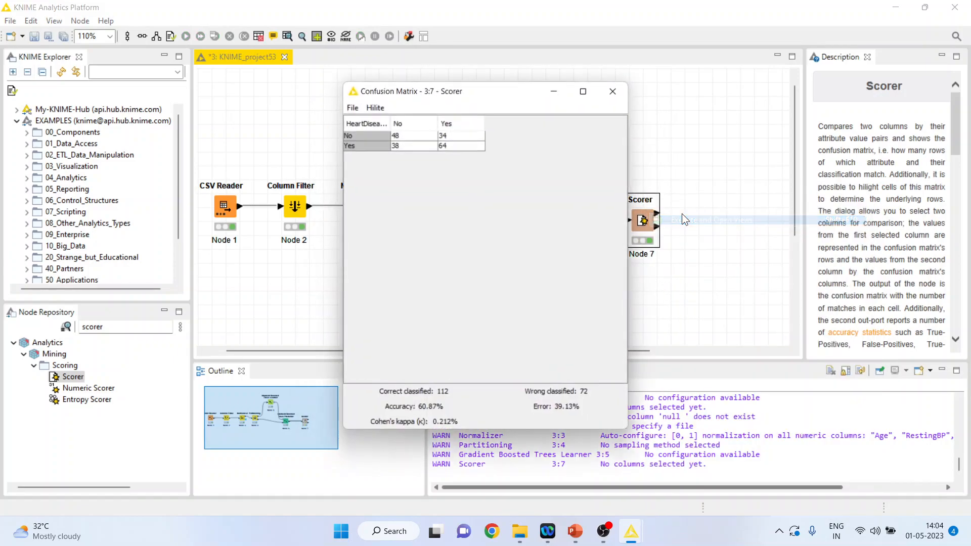
click(613, 91)
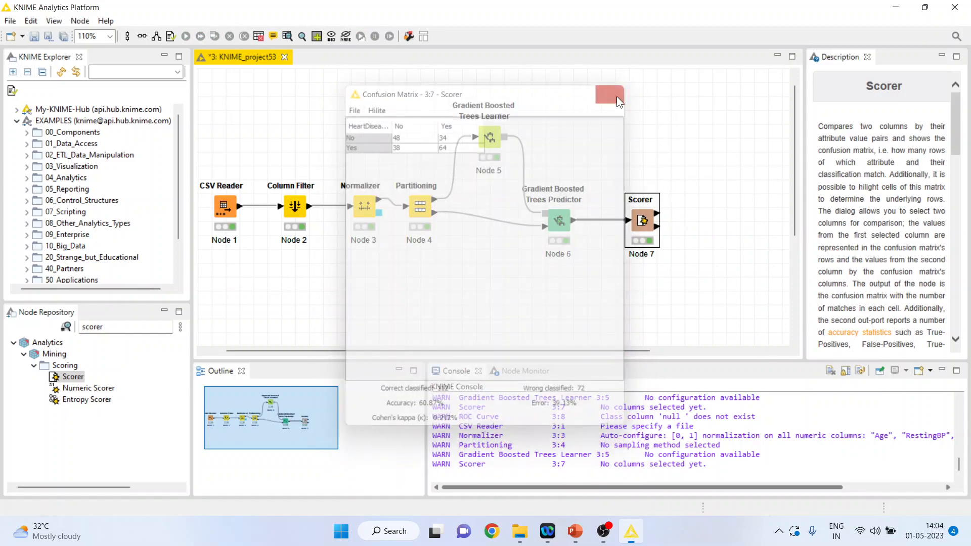
- Reopen the Scorer's confusion matrix in a maximized window, examine its class counts and accuracy statistics, and close it
right_click(644, 205)
click(705, 345)
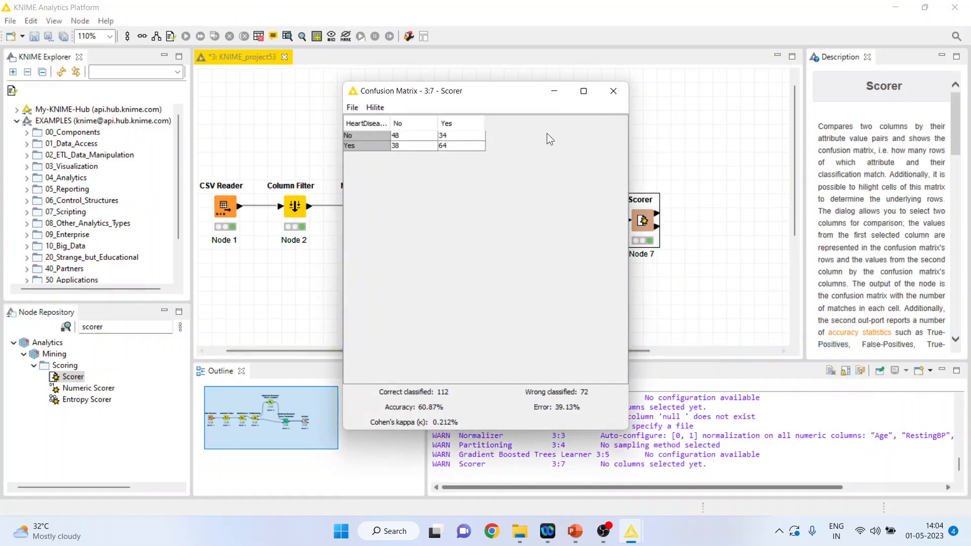
click(584, 92)
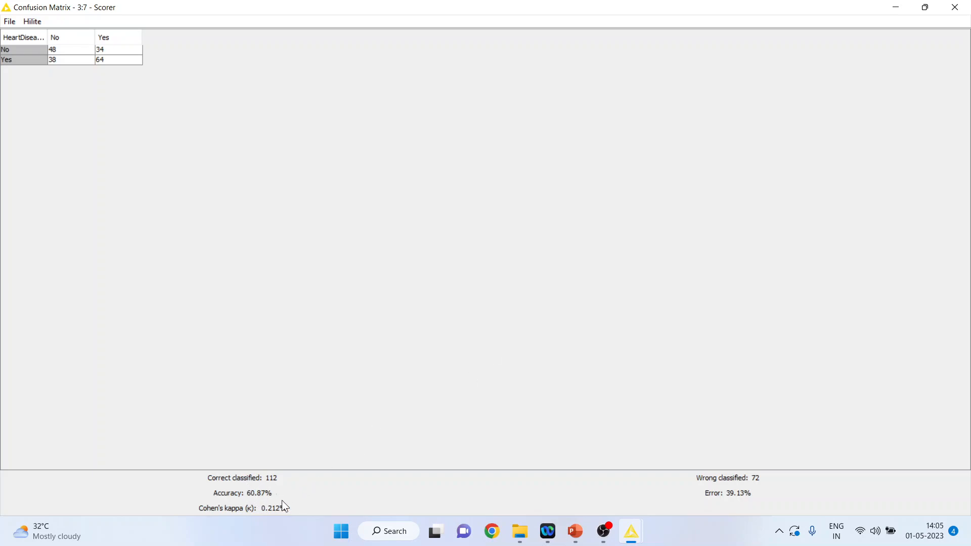
click(105, 59)
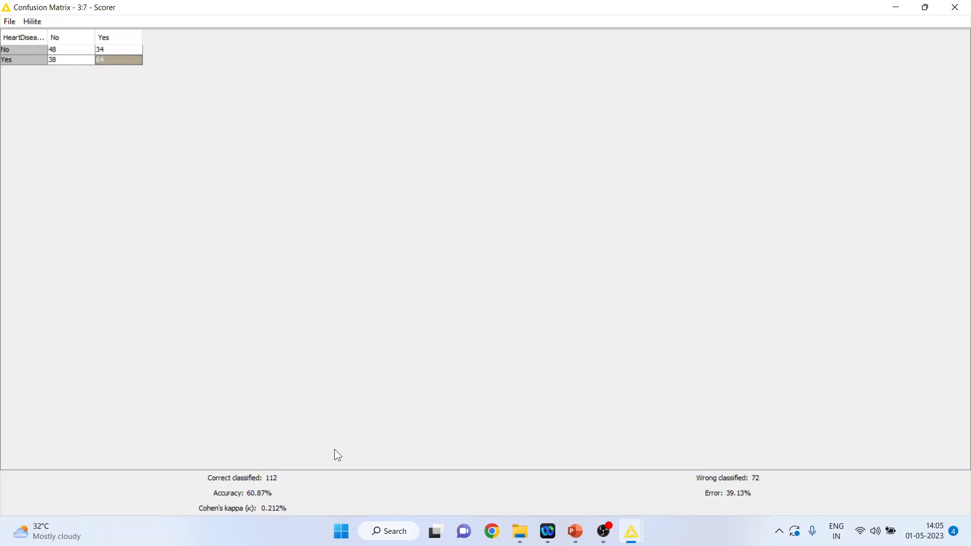
click(954, 7)
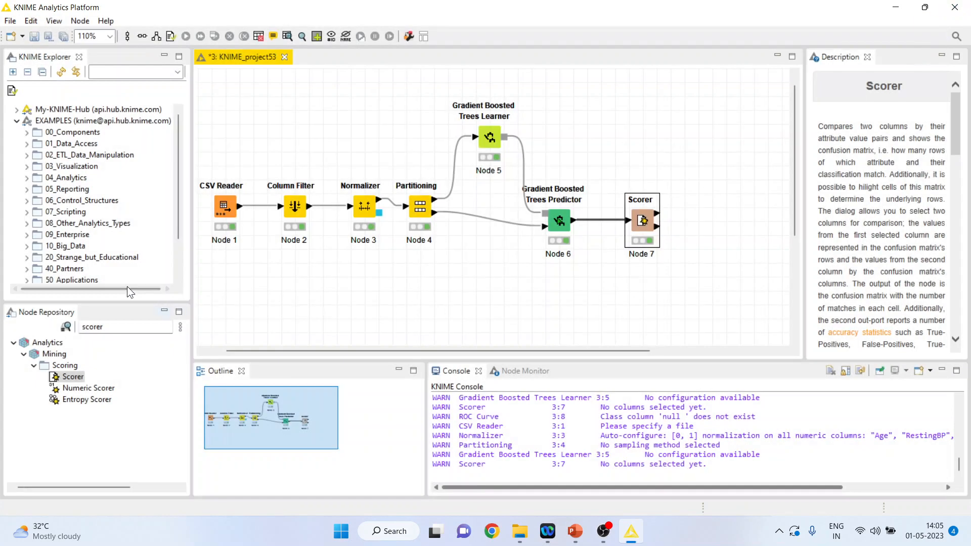
- Search the node repository for "lift chart" and add the JavaScript Lift Chart node below the Scorer, connected to the Gradient Boosted Trees Predictor
click(108, 326)
key(BackSpace)
key(BackSpace)
key(BackSpace)
key(BackSpace)
key(BackSpace)
key(BackSpace)
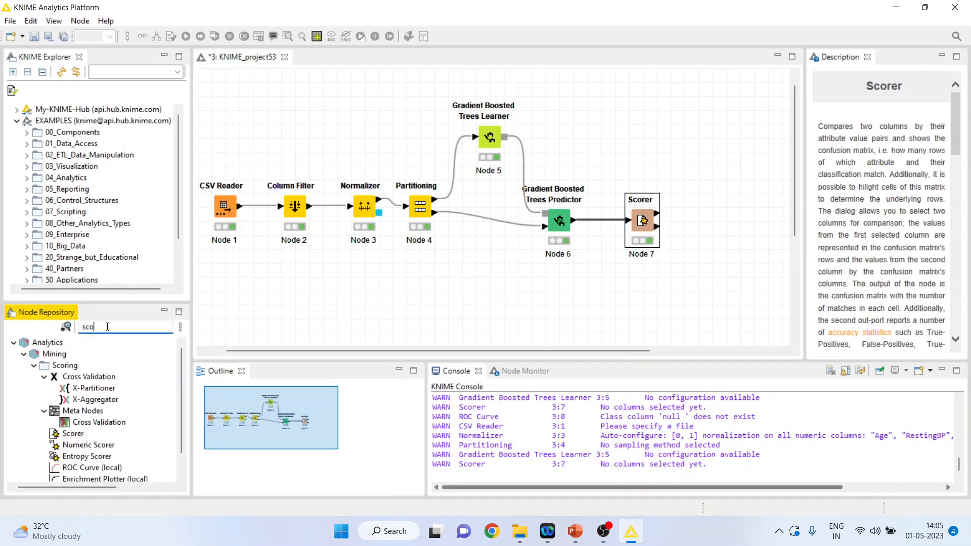
text(lift chart)
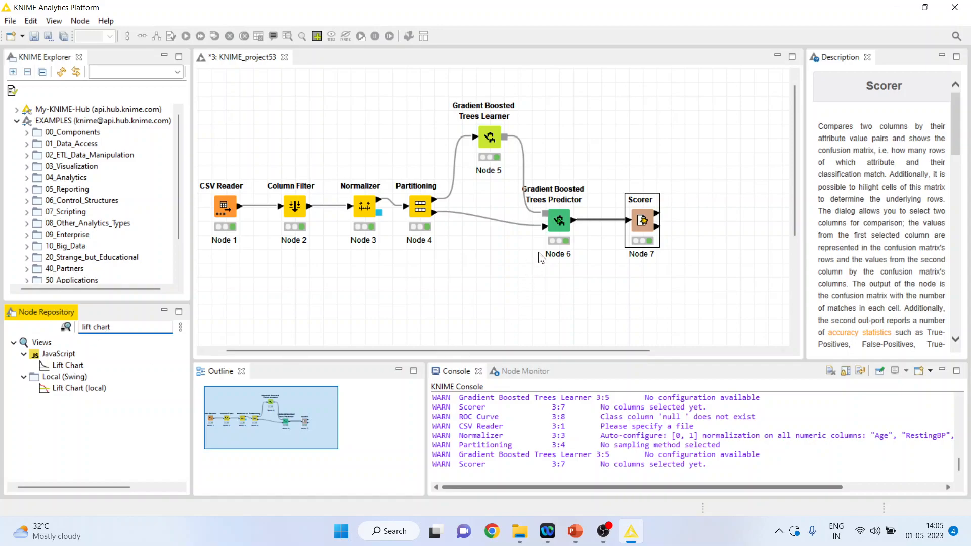
click(559, 225)
drag(61, 367, 642, 220)
drag(645, 271, 636, 293)
- Configure the Lift Chart with probability column P (HeartDisease=Yes)Pro, positive label Yes, and image creation at the outport enabled
right_click(636, 293)
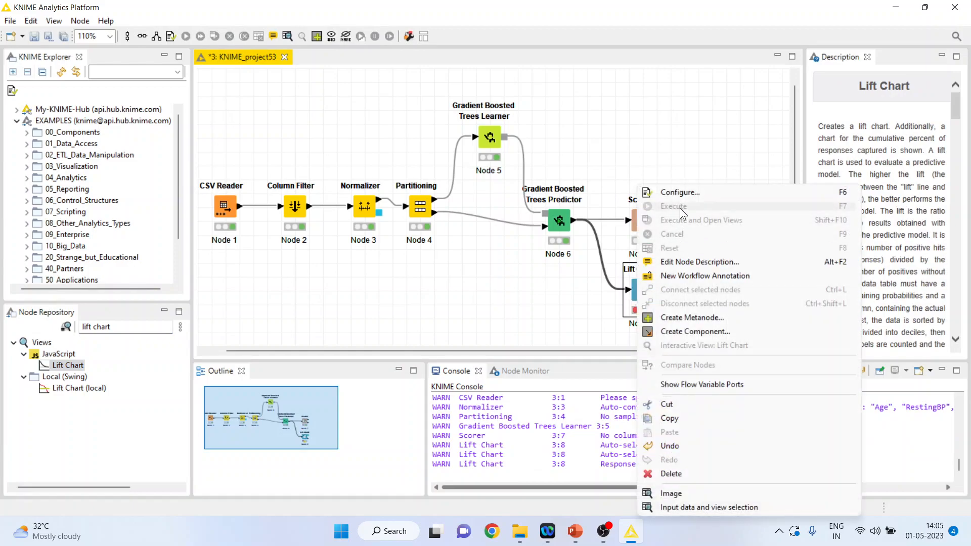
click(682, 194)
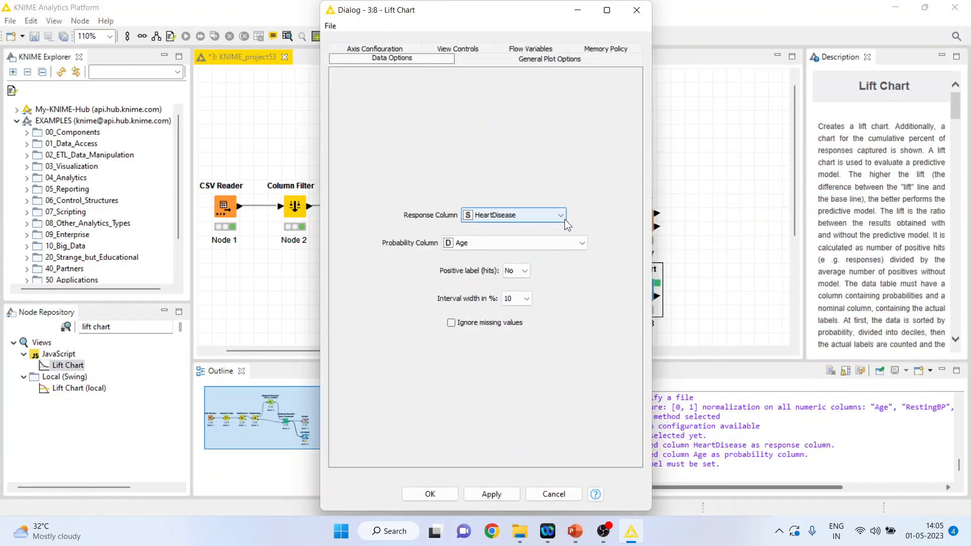
click(583, 243)
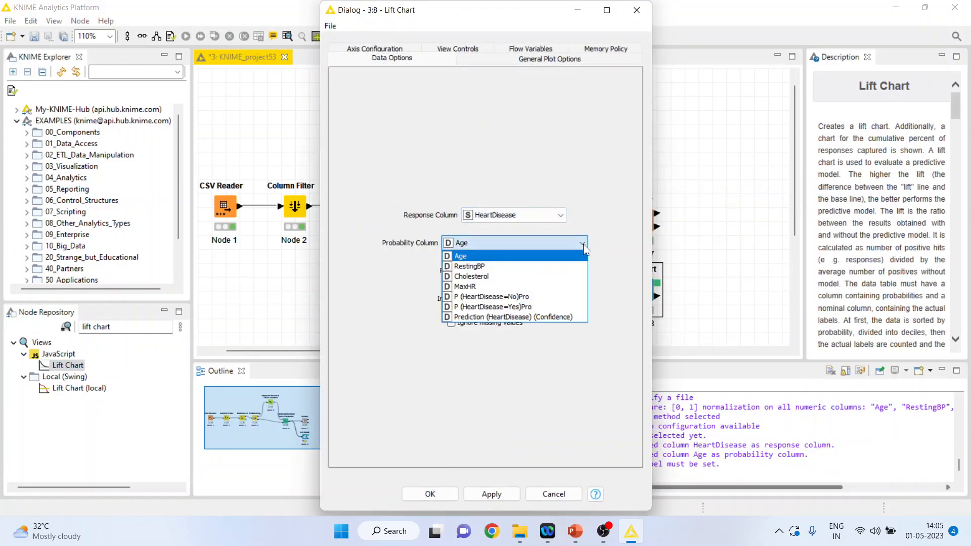
click(540, 304)
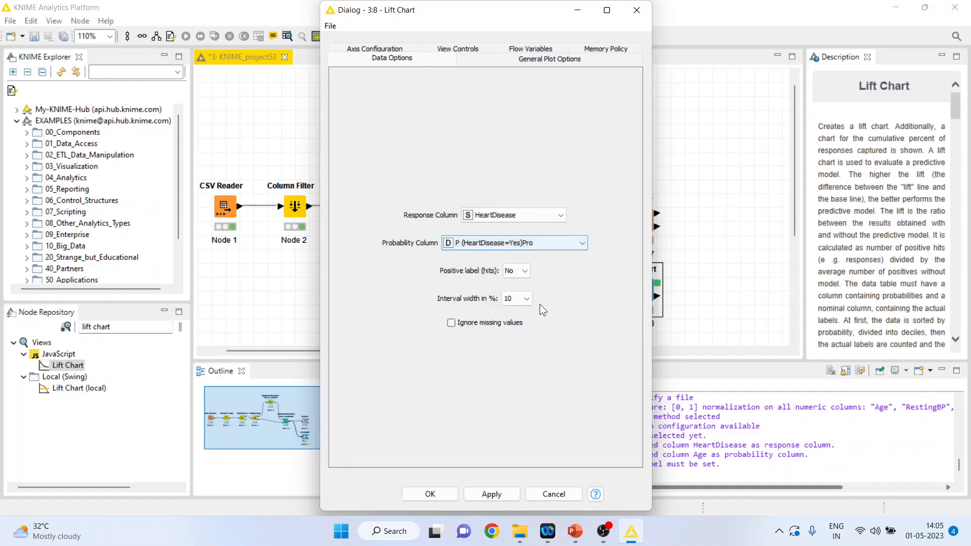
click(526, 272)
click(515, 293)
click(522, 60)
click(399, 92)
click(436, 492)
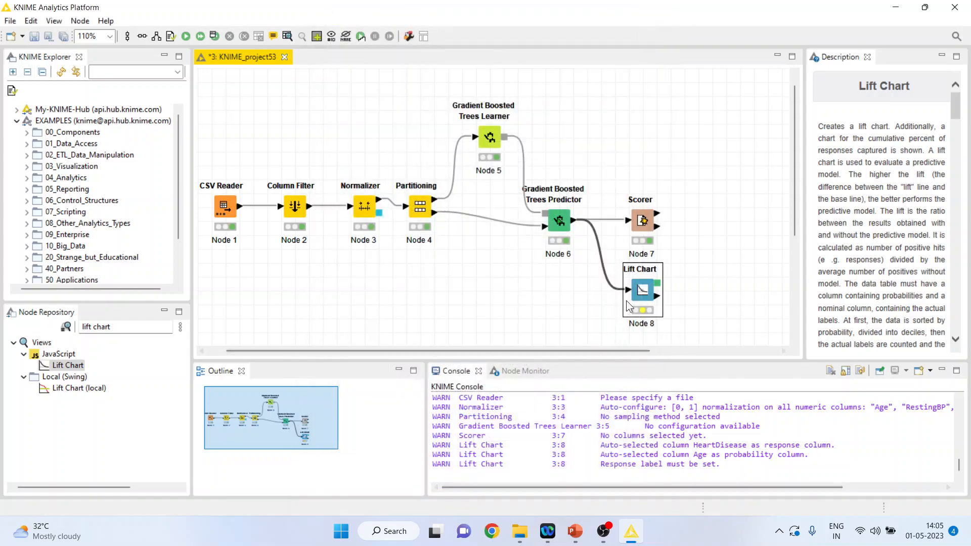
- Execute the Lift Chart node, examine the lift and cumulative lift curves in its output image, and close the image
right_click(647, 296)
click(692, 205)
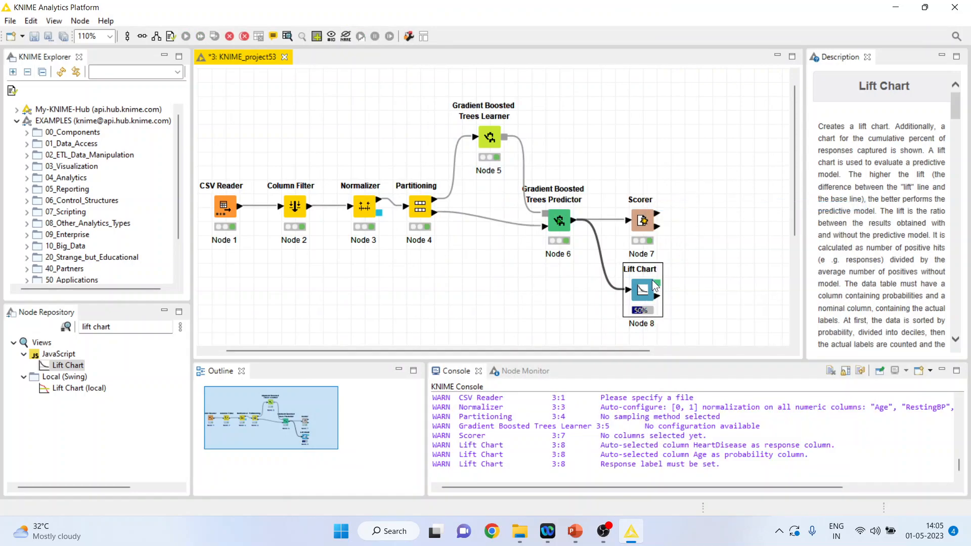
right_click(640, 282)
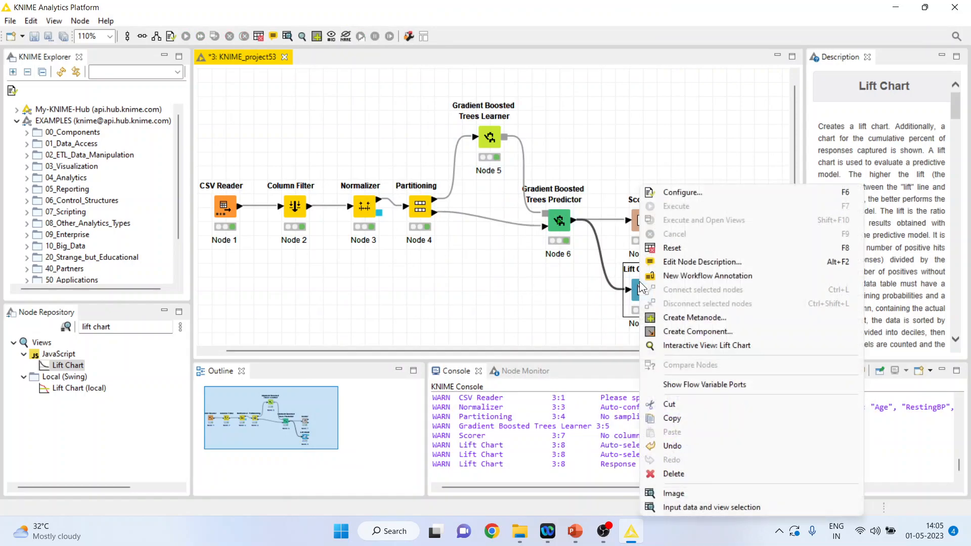
click(699, 493)
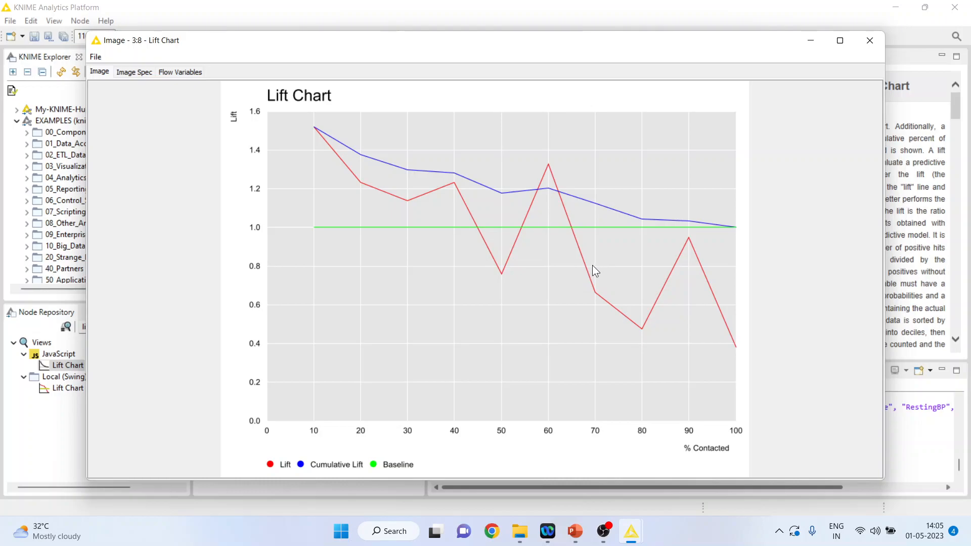
click(869, 44)
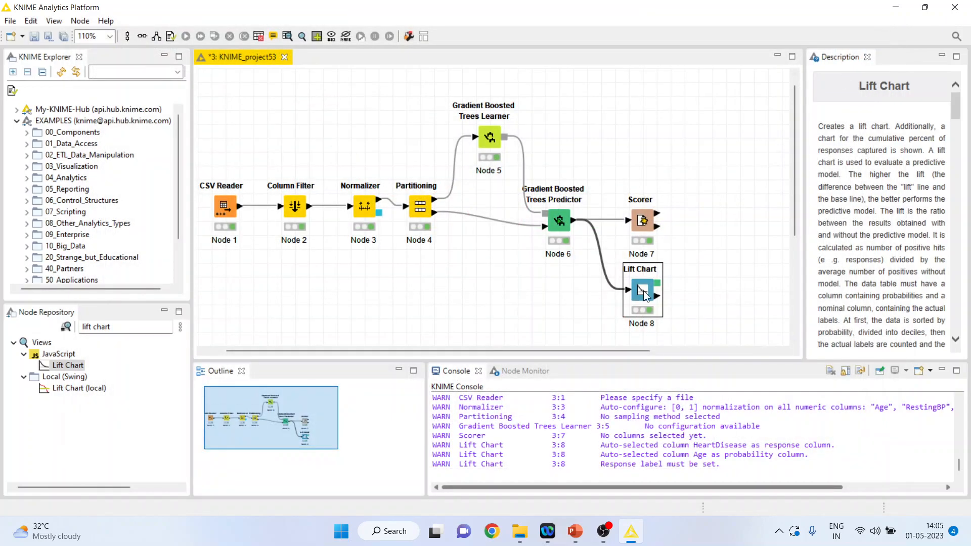
- Change the Lift Chart's plot options to Show Cumulative Gain and apply the settings, accepting the node reset
right_click(645, 295)
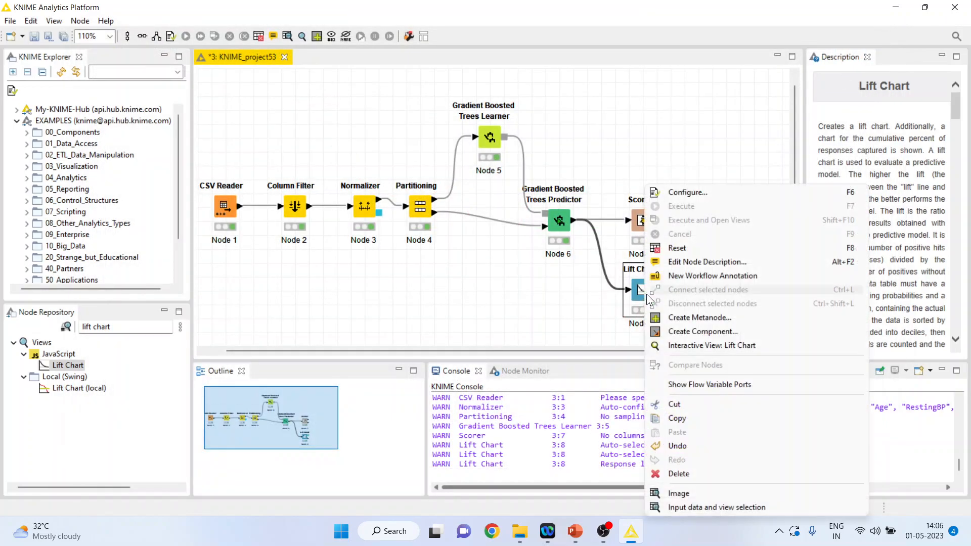
click(693, 194)
click(495, 112)
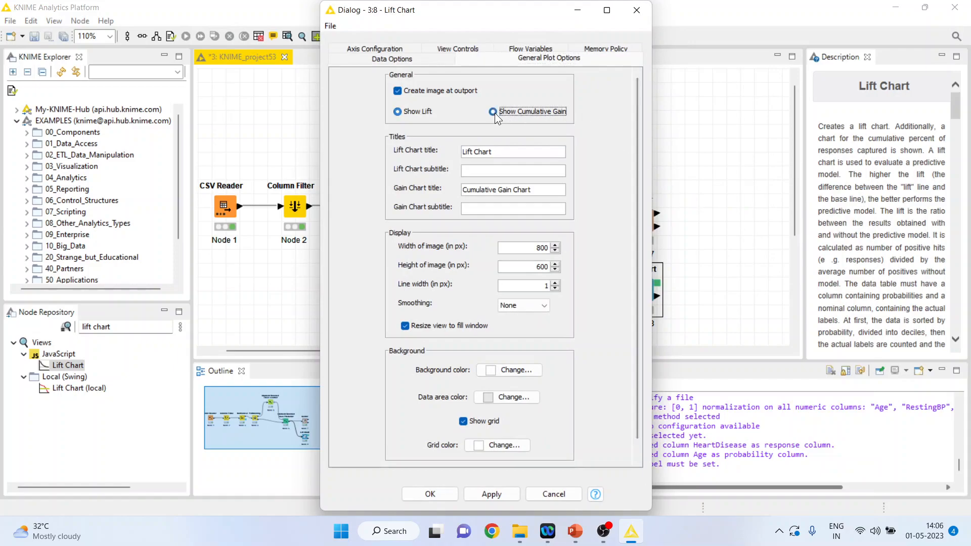
click(443, 497)
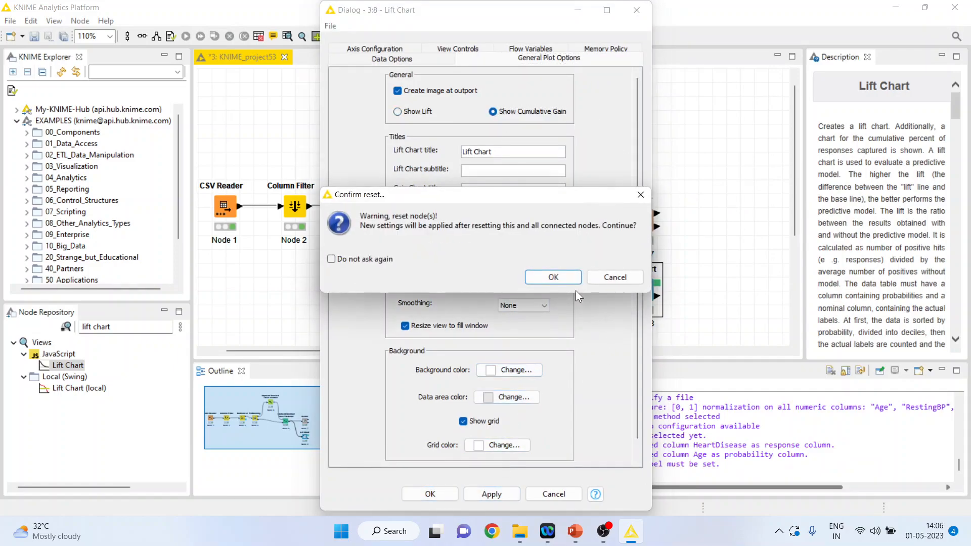
click(568, 278)
- Execute the Lift Chart node again and open its output image to examine the cumulative gain curve
right_click(643, 300)
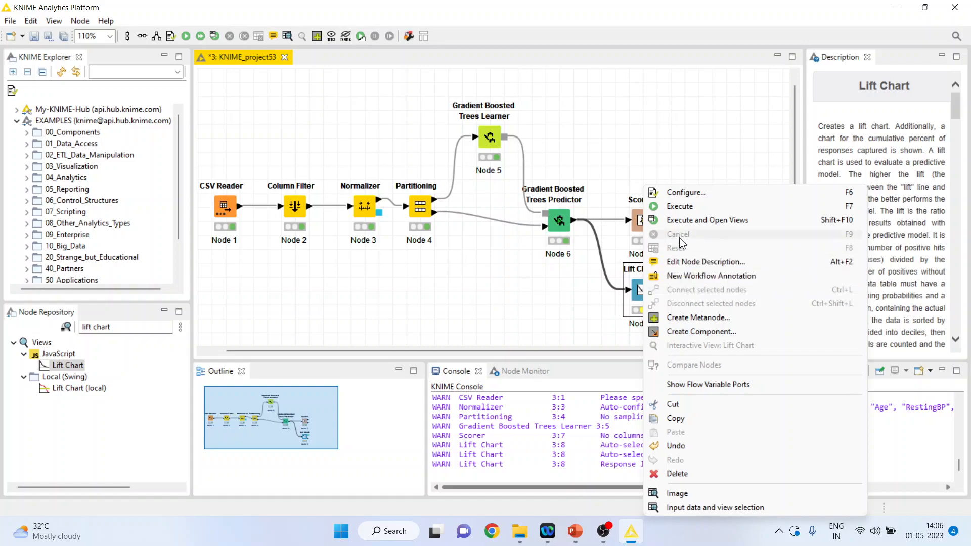
click(686, 209)
right_click(641, 289)
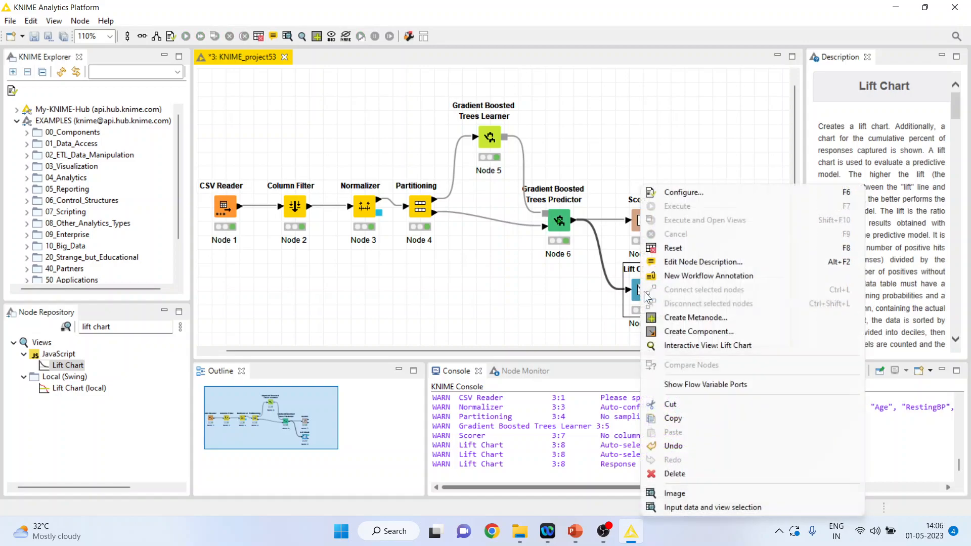
click(694, 490)
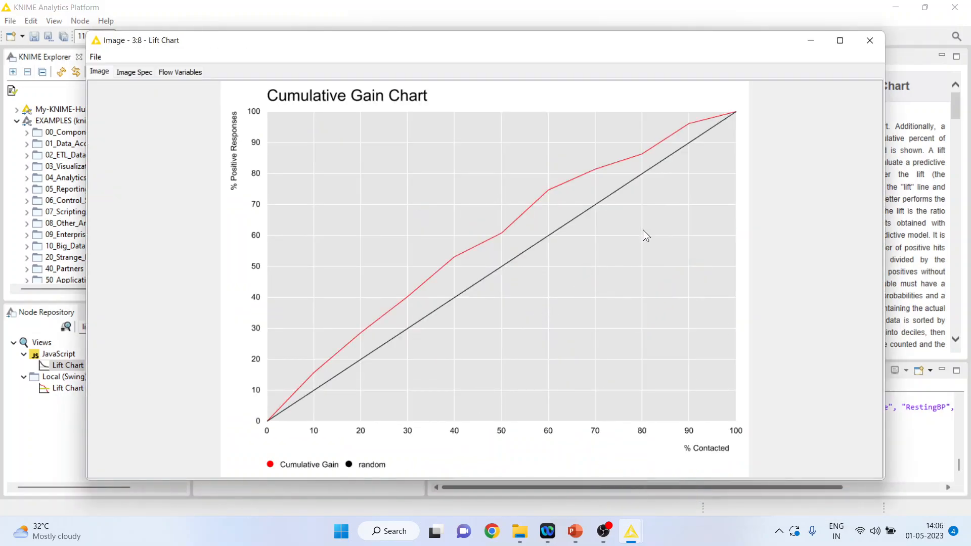
- Switch to the Probabilistic Neural Network presentation in PowerPoint and start the slide show at the Thank You slide
mouse_move(573, 530)
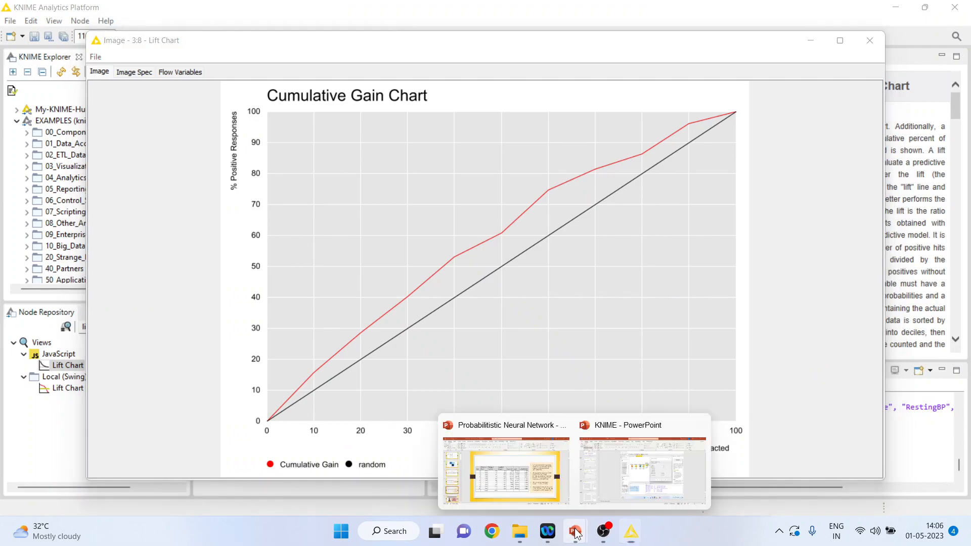
click(557, 494)
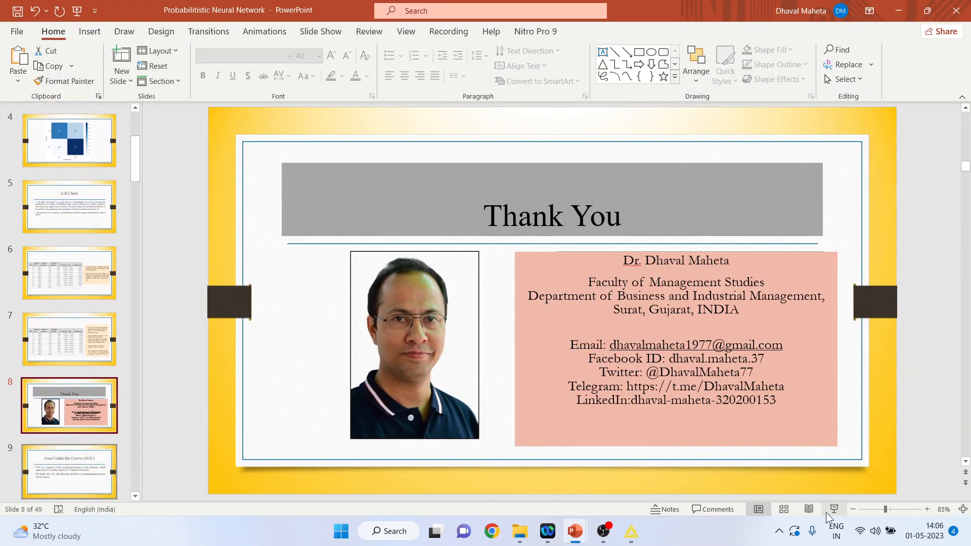
click(834, 509)
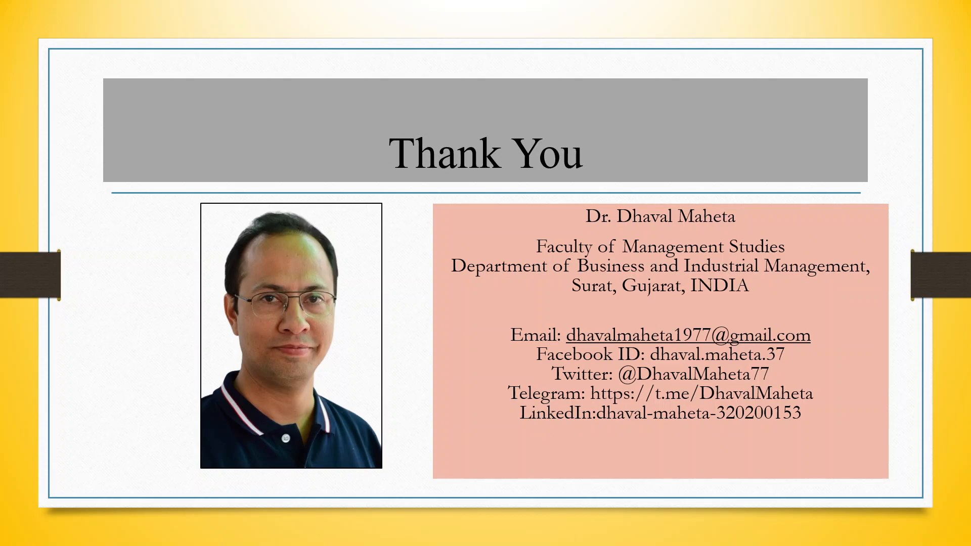